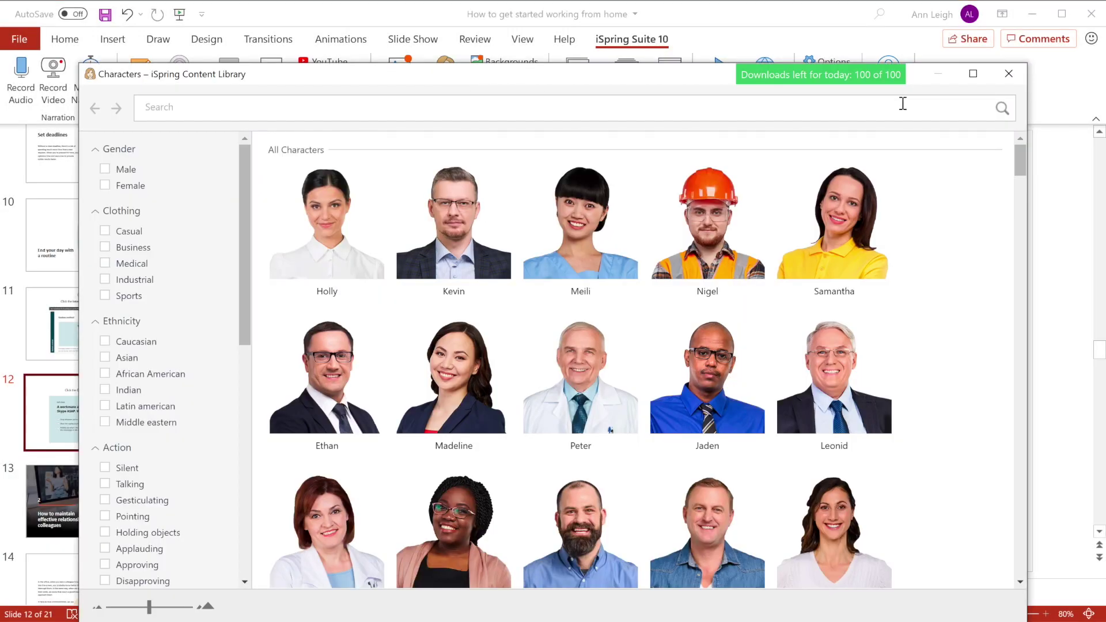
- Close the Characters – iSpring Content Library dialog
left_click(1006, 79)
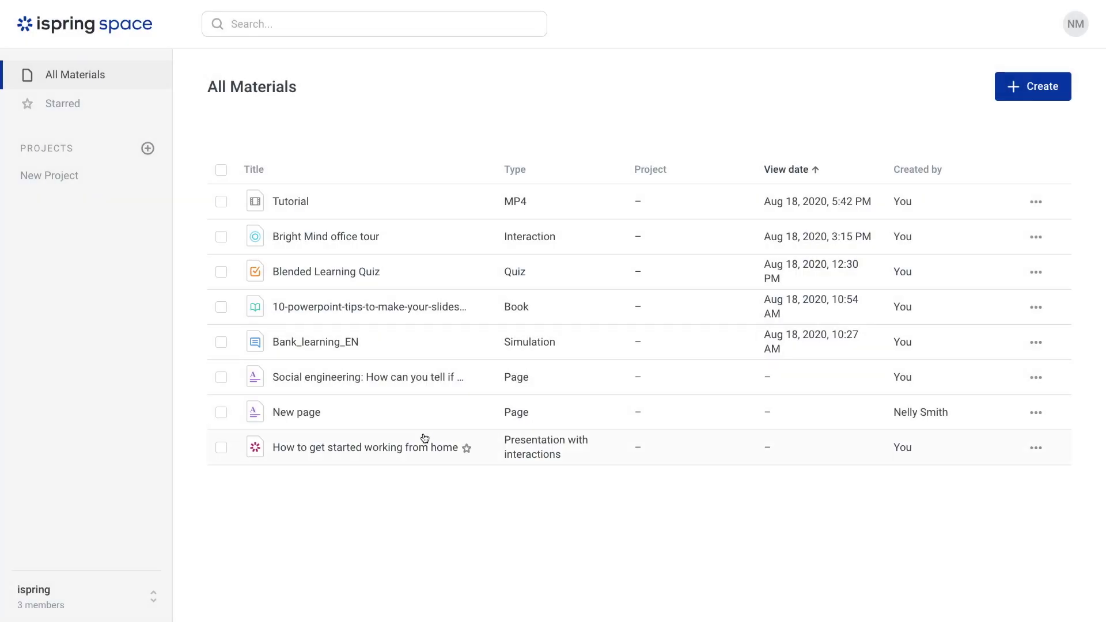
left_click(419, 448)
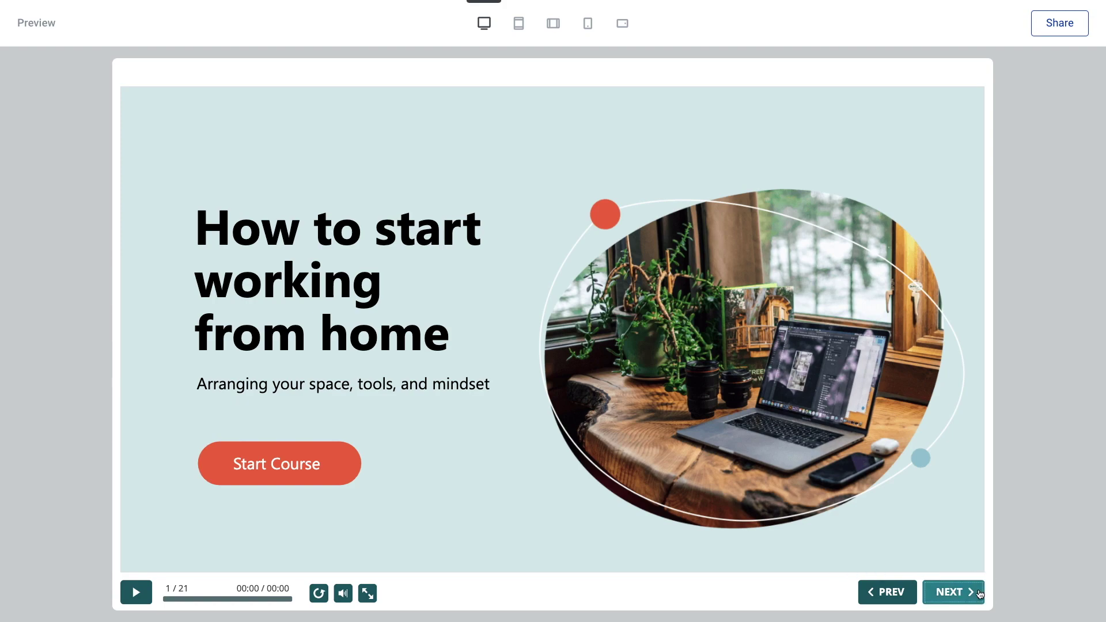
left_click(979, 593)
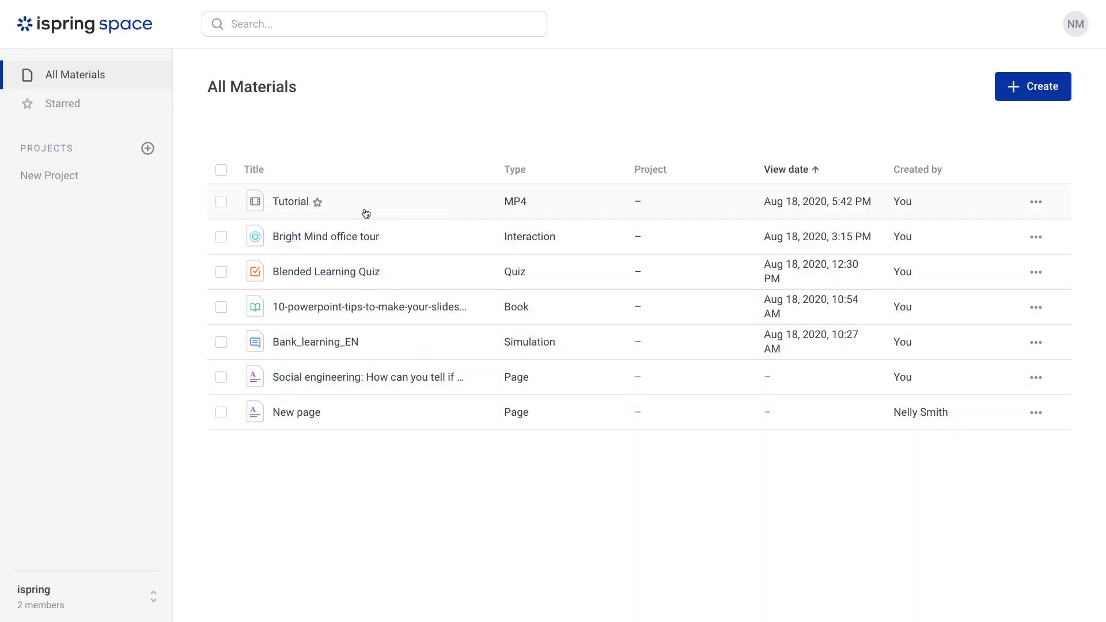
left_click(1013, 94)
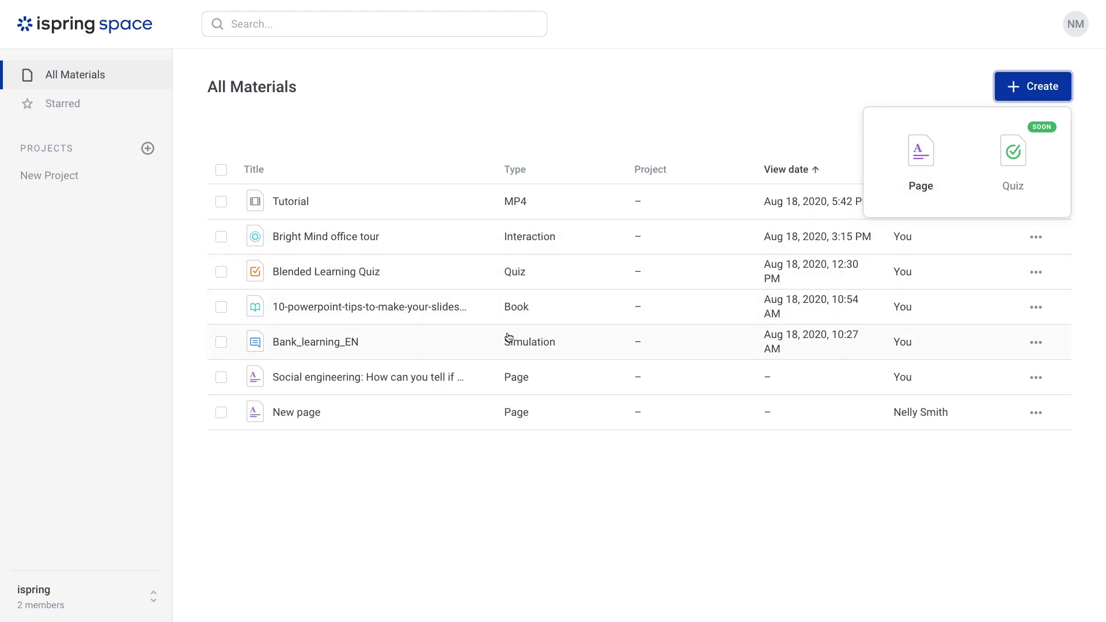
left_click(302, 454)
- Paste a new author's e-mail into the workspace's Team Management and send the invitation
left_click(87, 613)
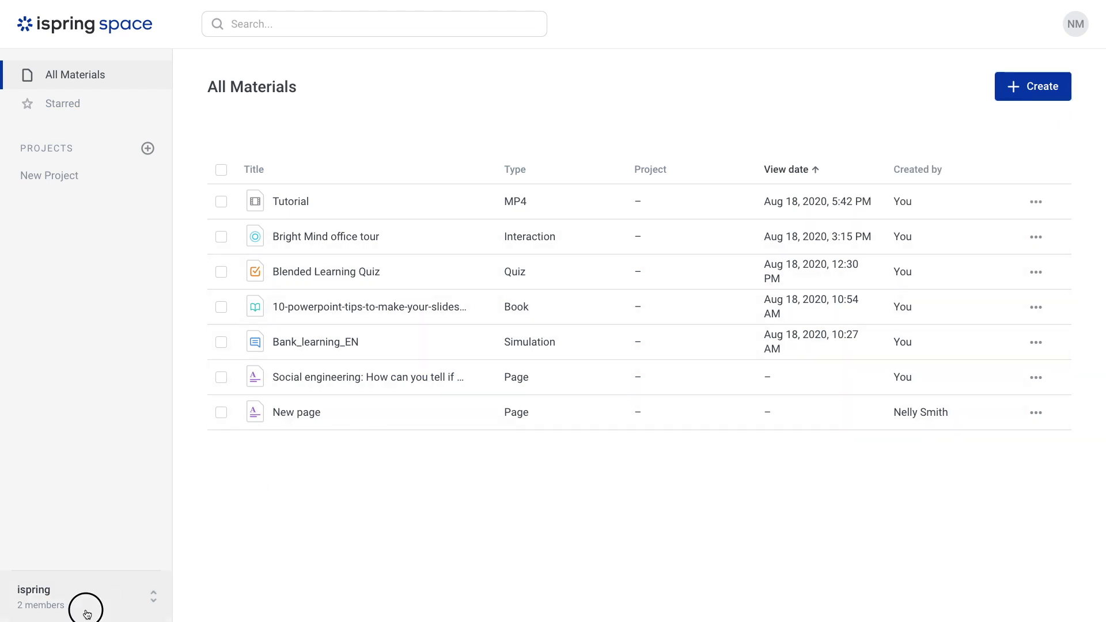
left_click(201, 501)
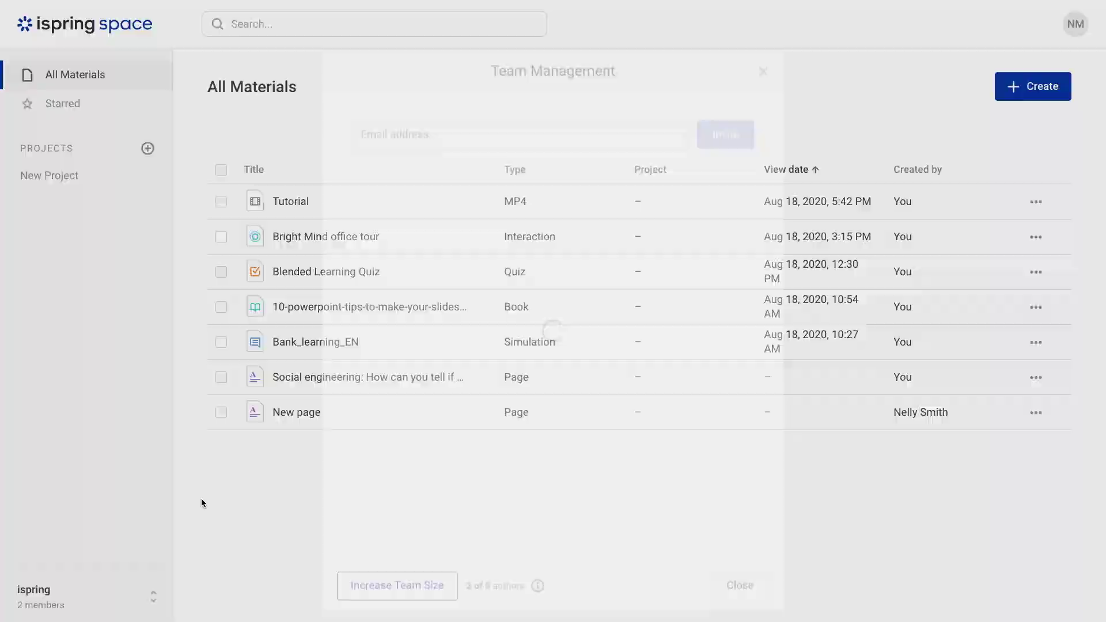
left_click(409, 118)
key("ctrl+v")
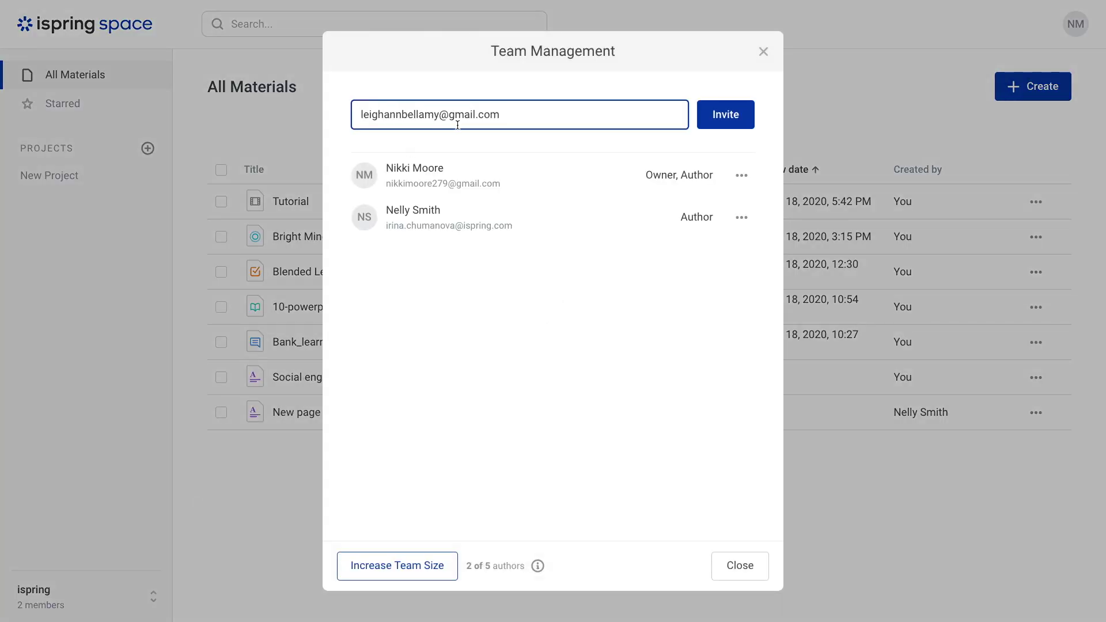
left_click(710, 116)
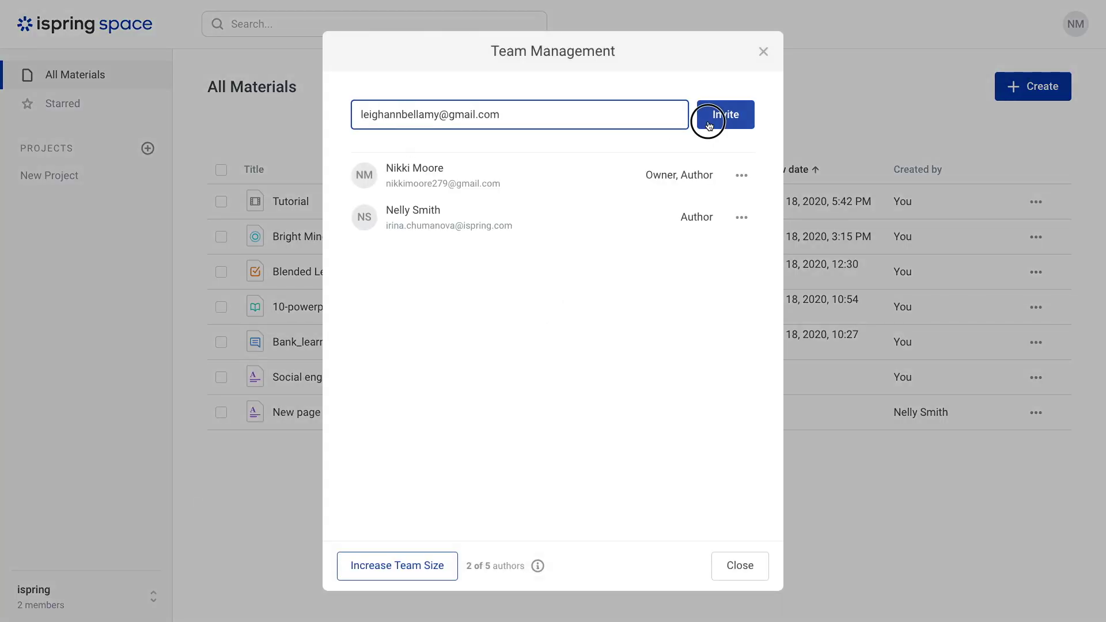
left_click(745, 563)
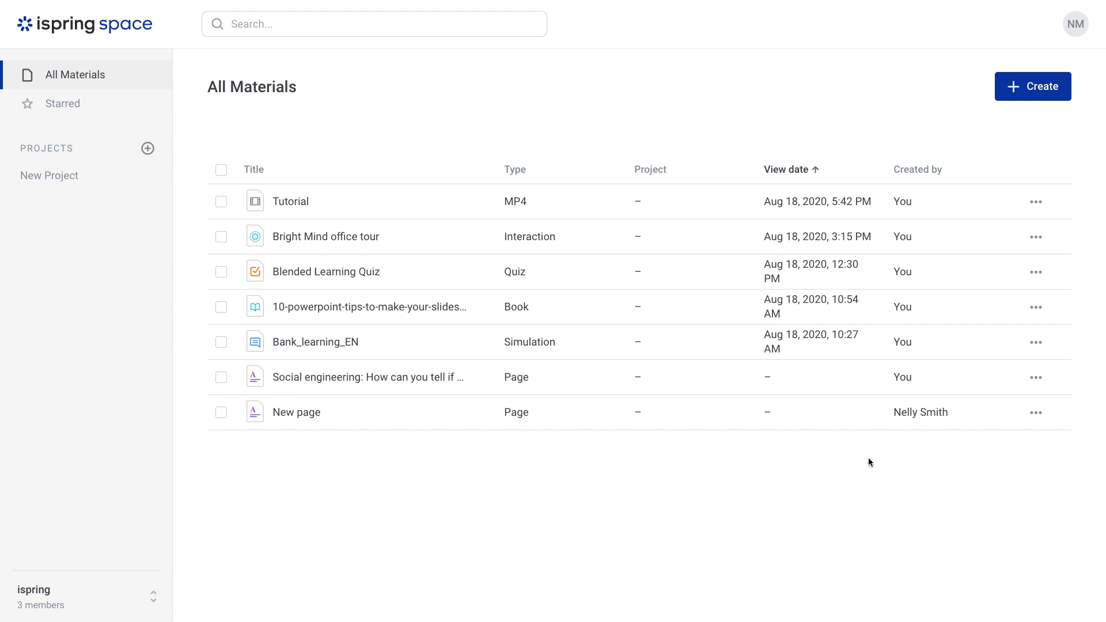
left_click(1076, 25)
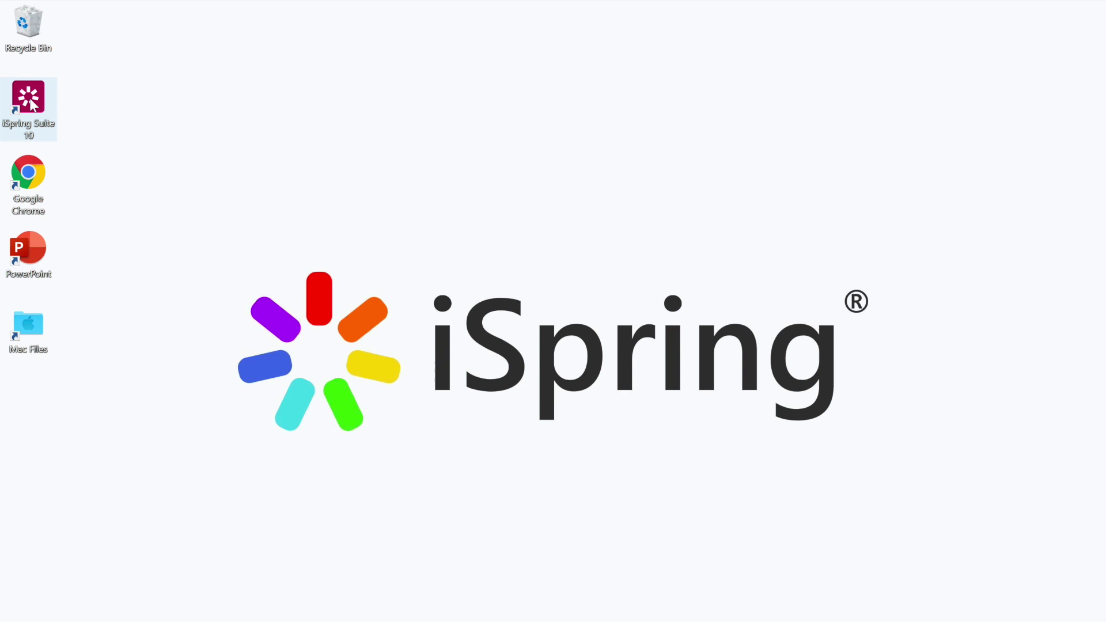
- Launch iSpring Suite 10 and log in with the iSpring Space account
double_click(30, 99)
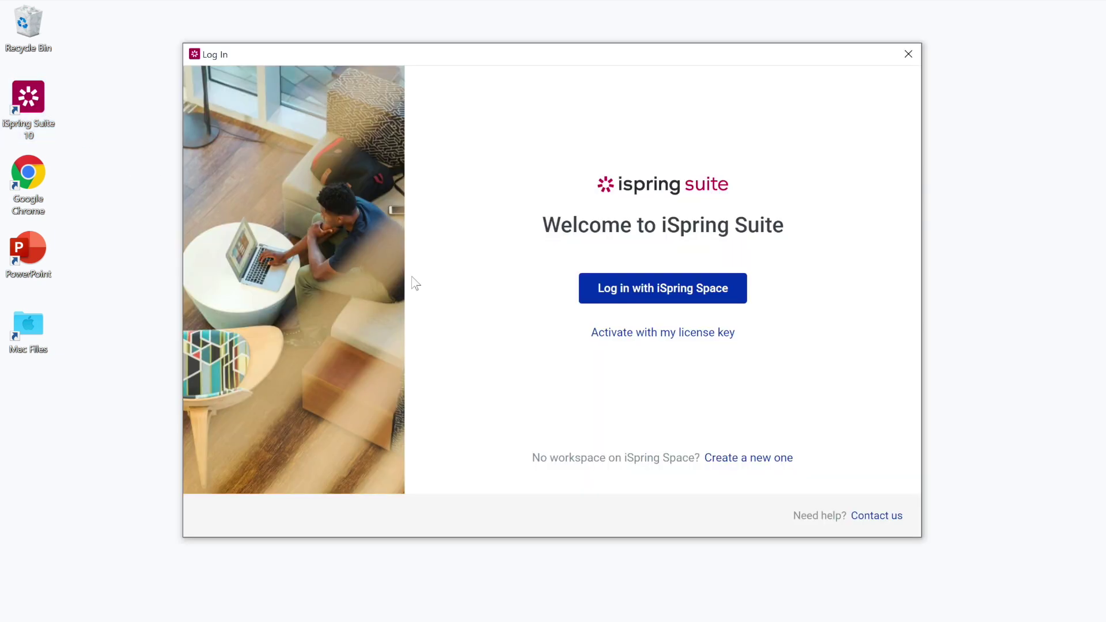
left_click(651, 296)
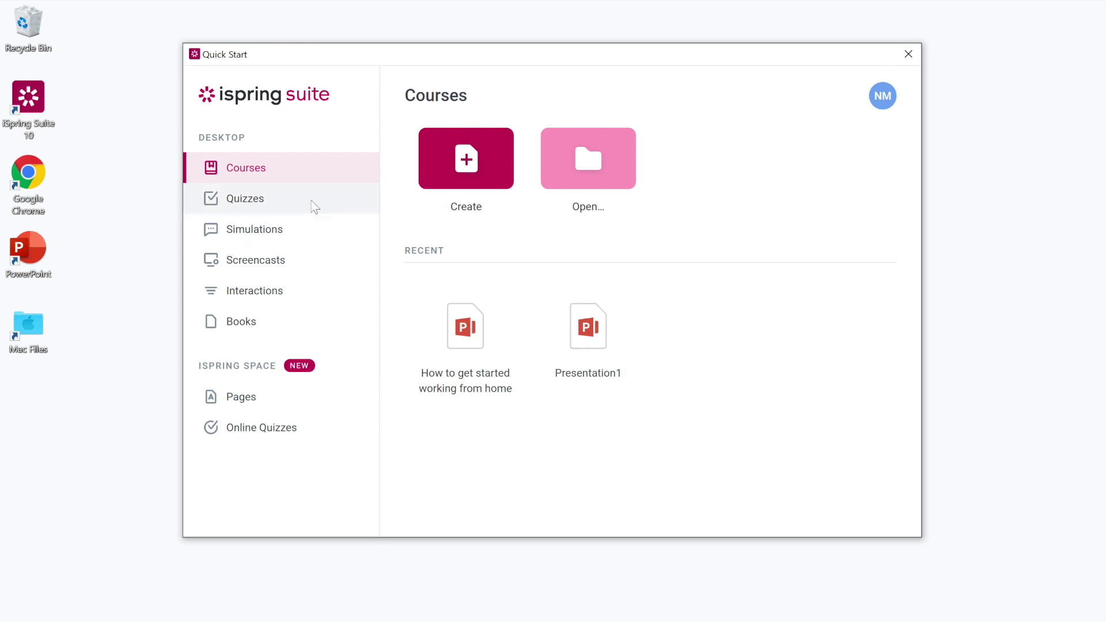
left_click(314, 207)
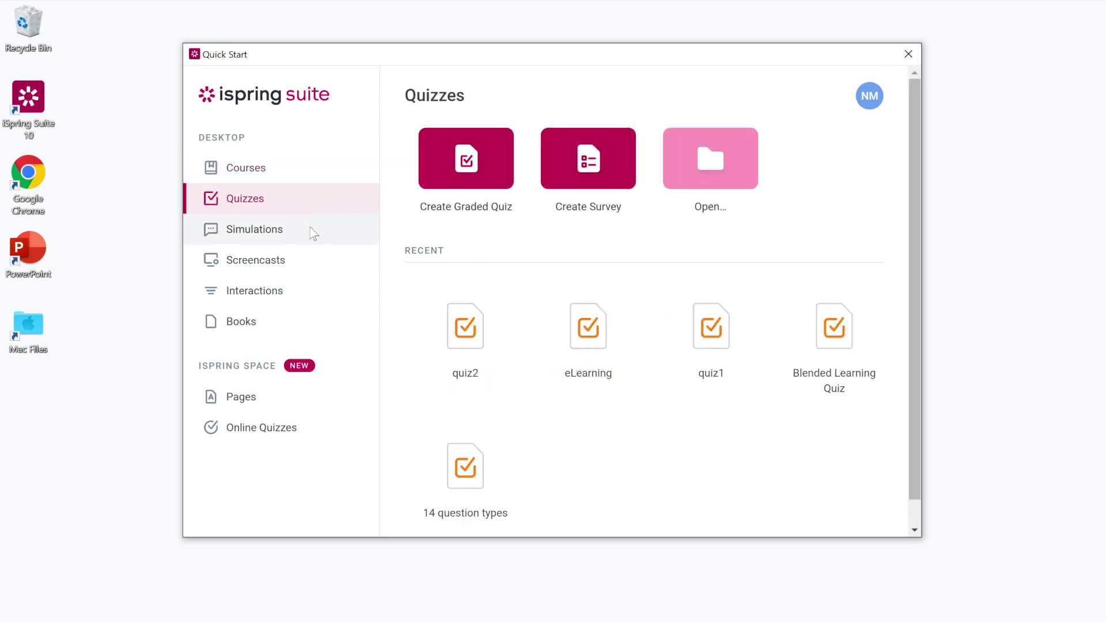
left_click(309, 228)
left_click(309, 261)
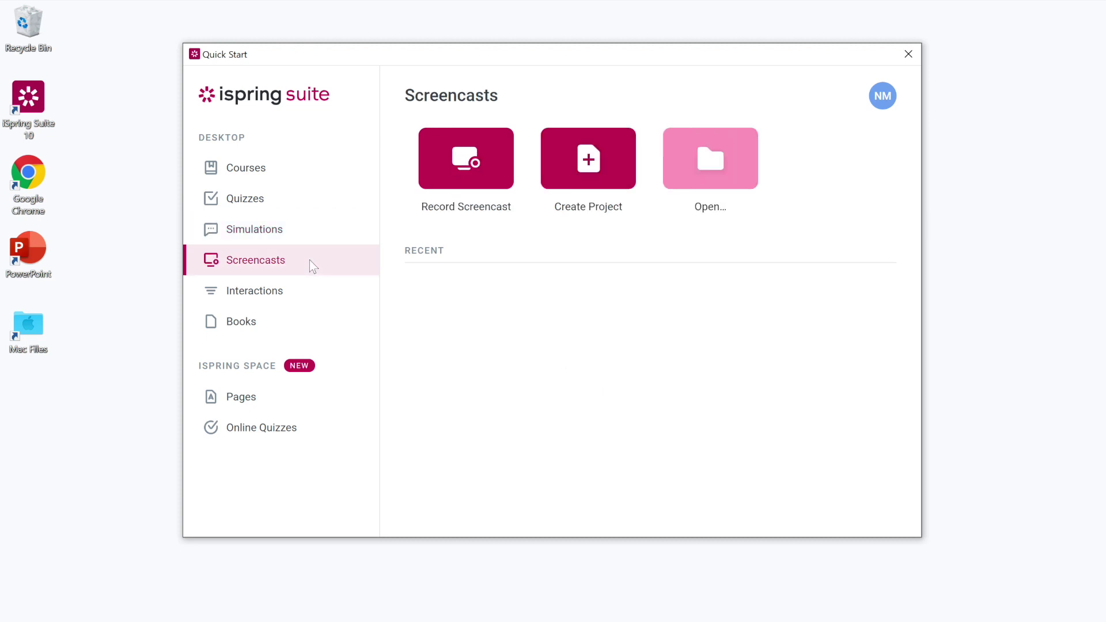
left_click(309, 289)
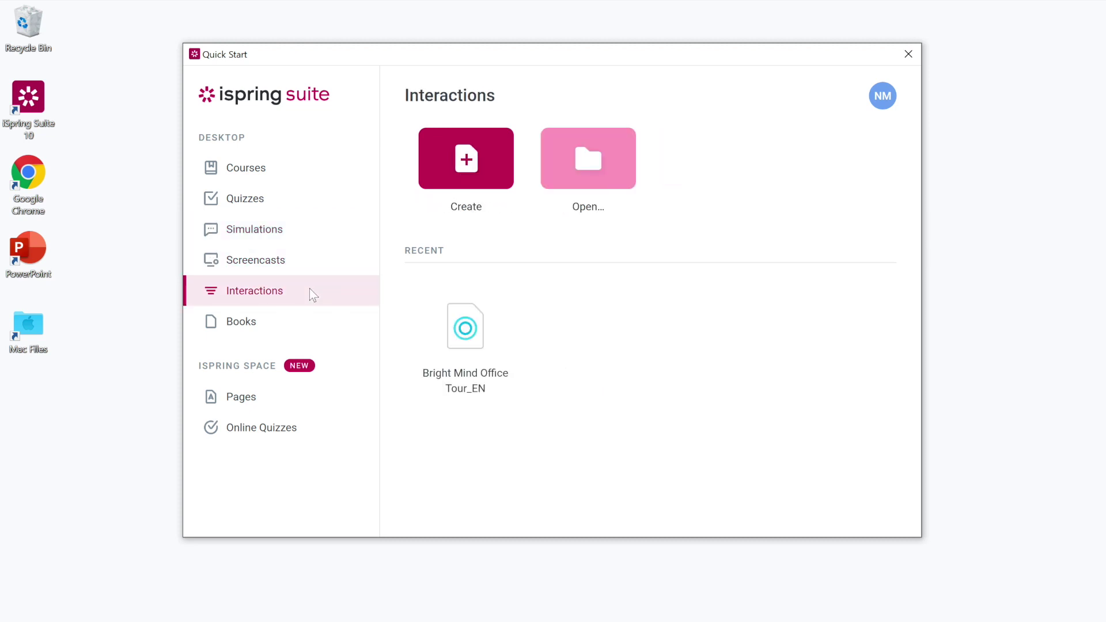
left_click(311, 326)
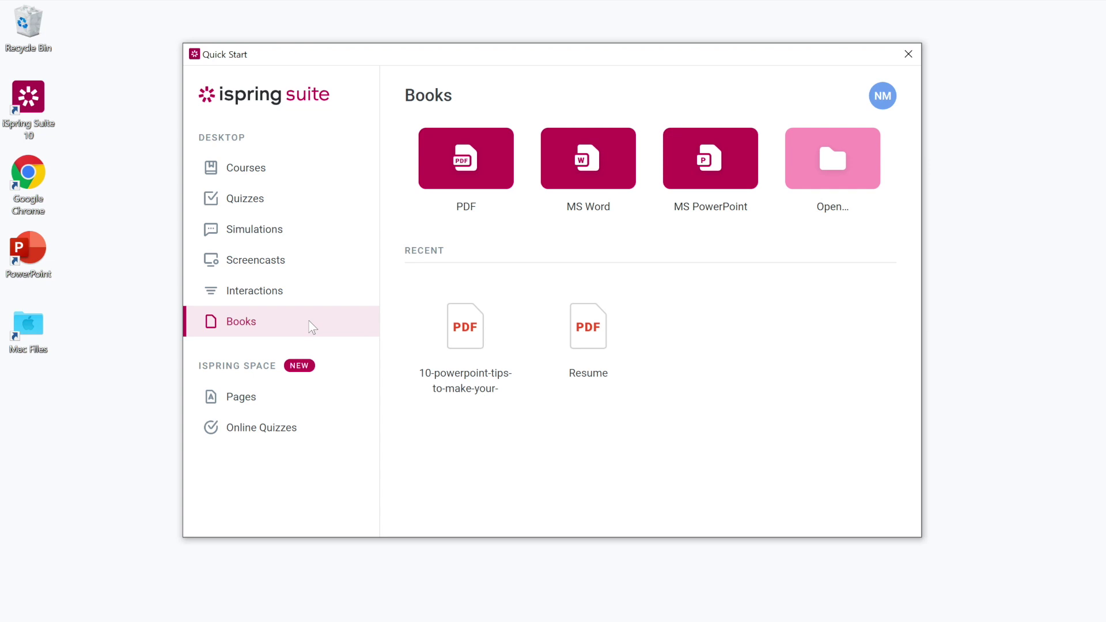
left_click(317, 177)
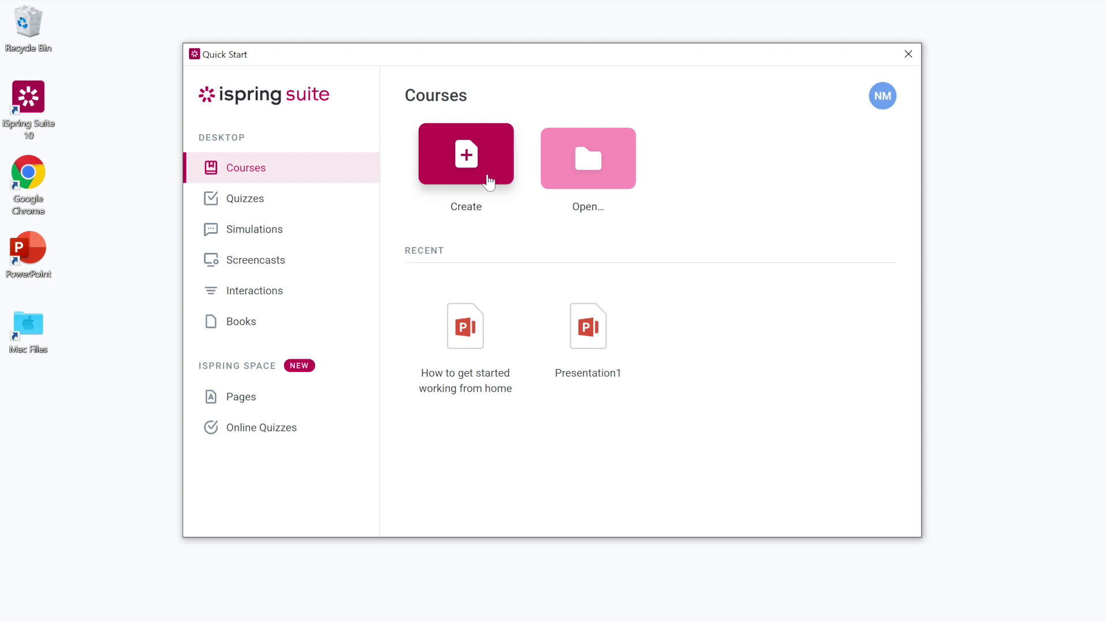
left_click(578, 167)
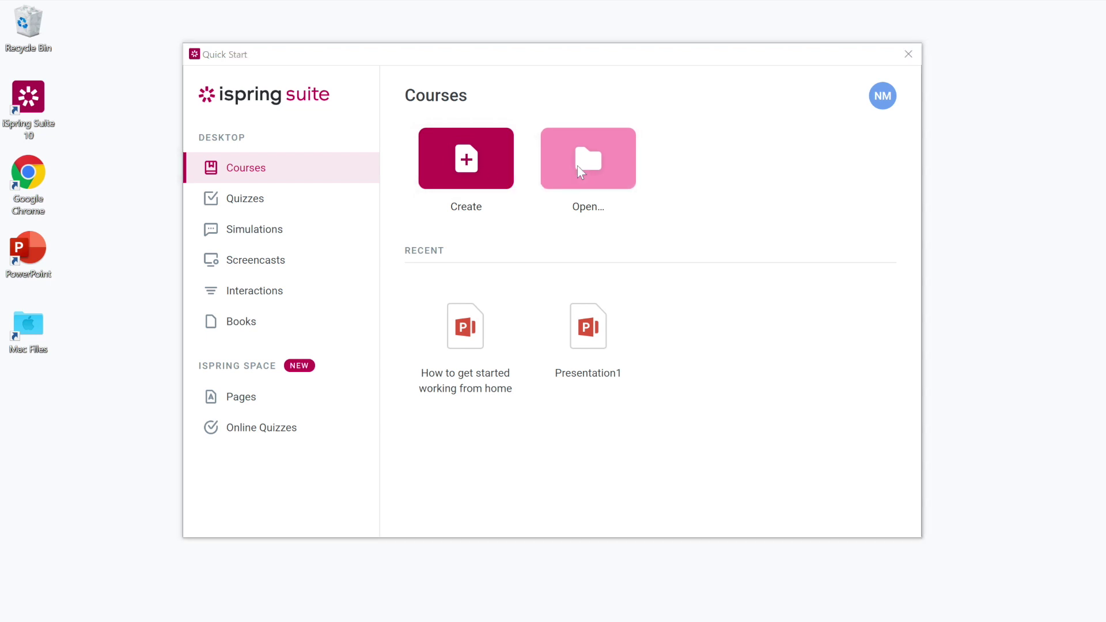
- Open the 'How to get started working from home' presentation and show the iSpring Suite 10 ribbon
left_click(469, 204)
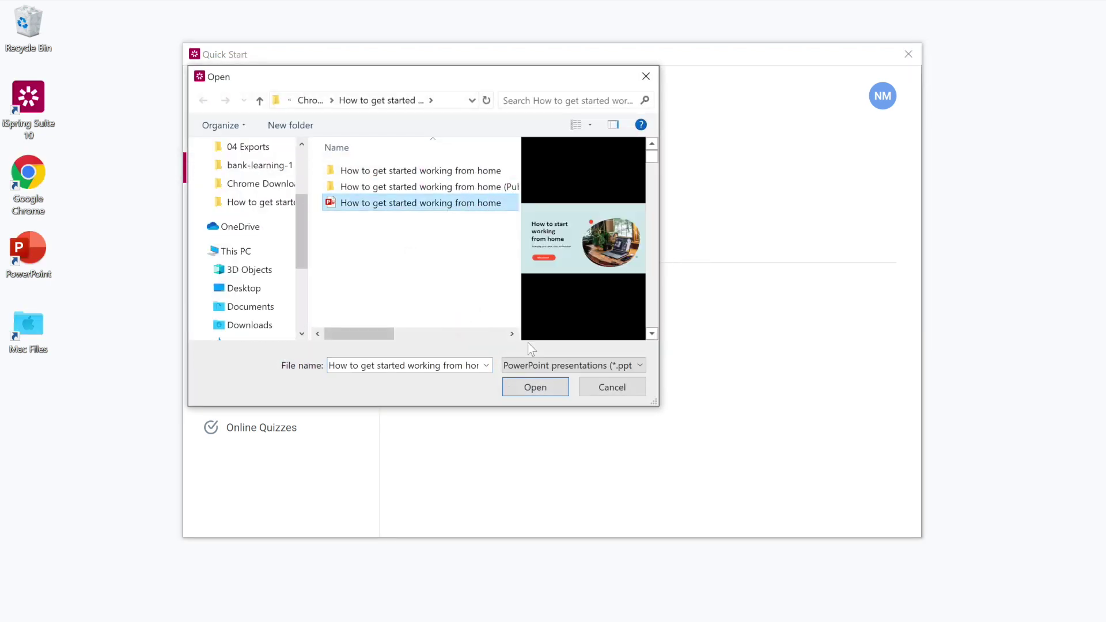
left_click(535, 387)
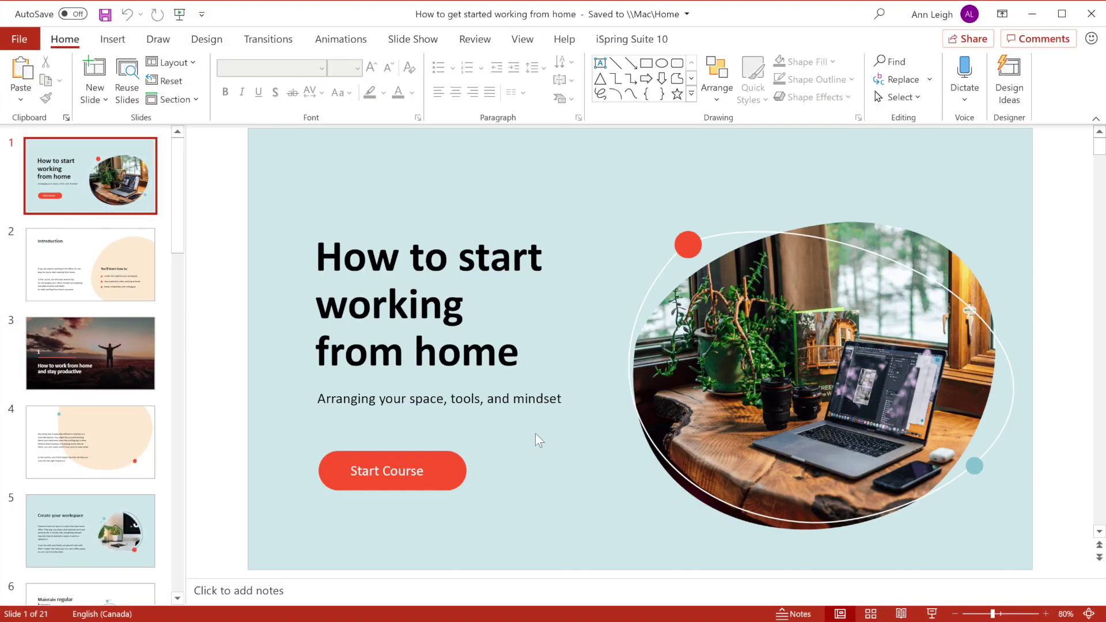
left_click(617, 48)
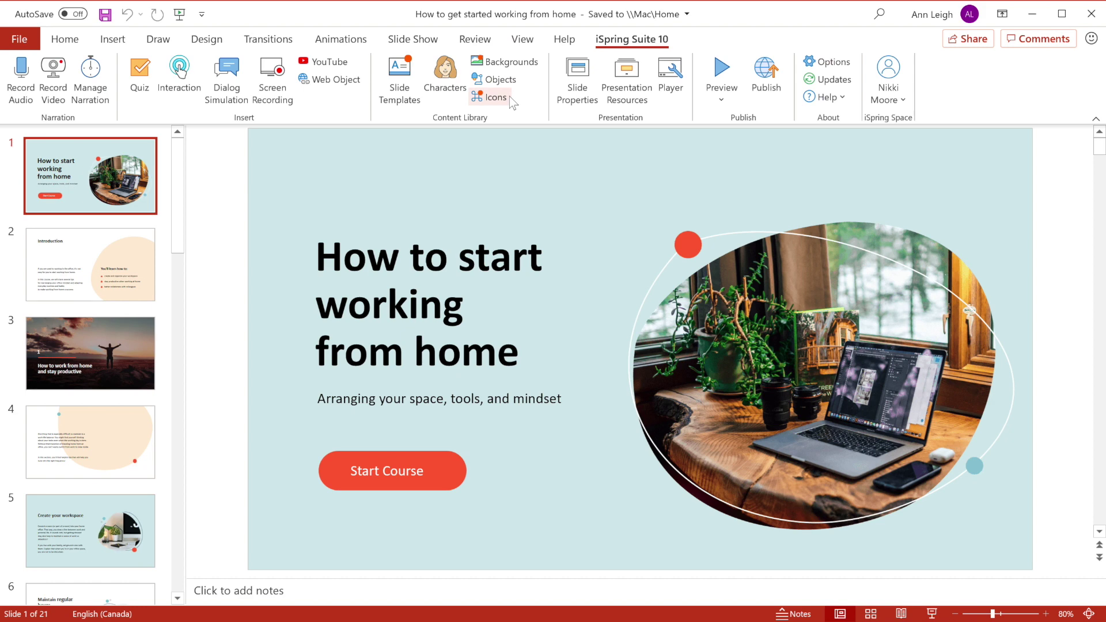
left_click(714, 69)
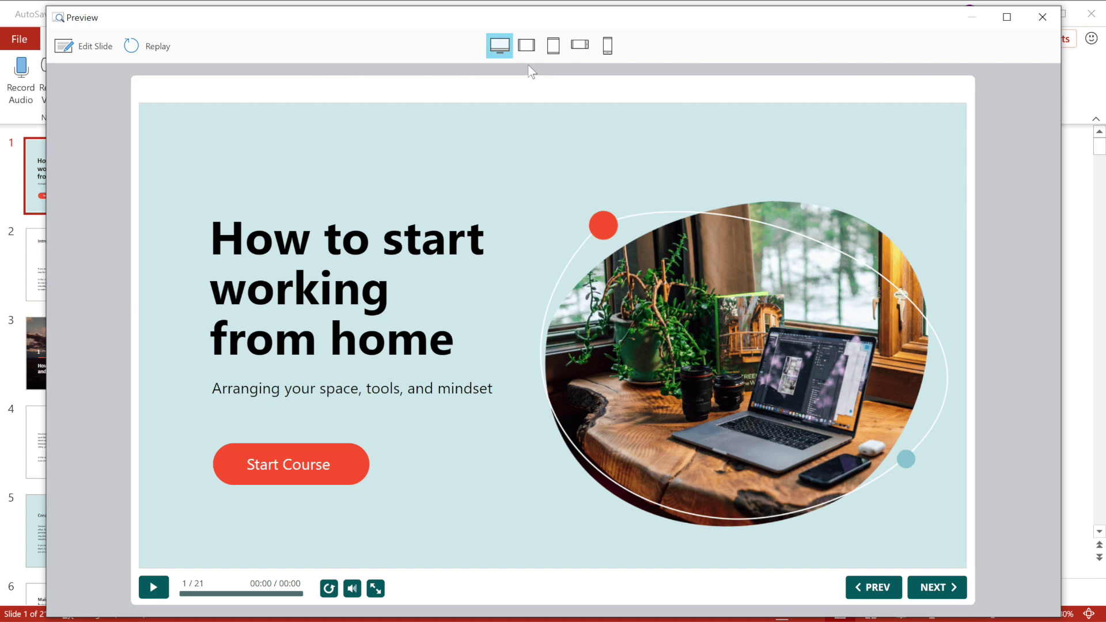
left_click(526, 44)
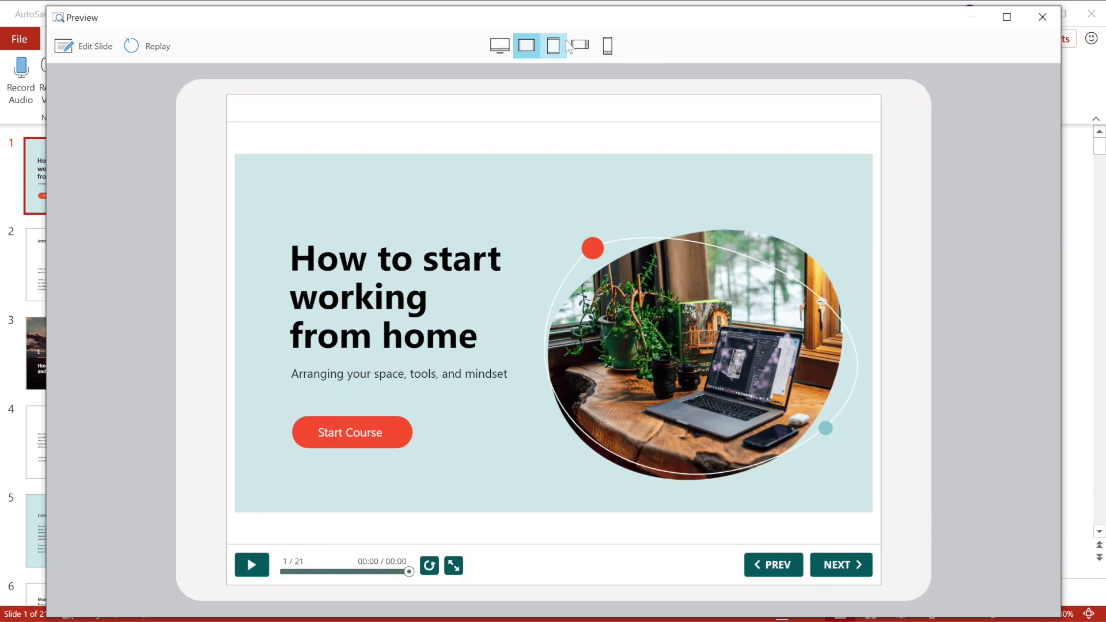
left_click(607, 45)
left_click(1049, 22)
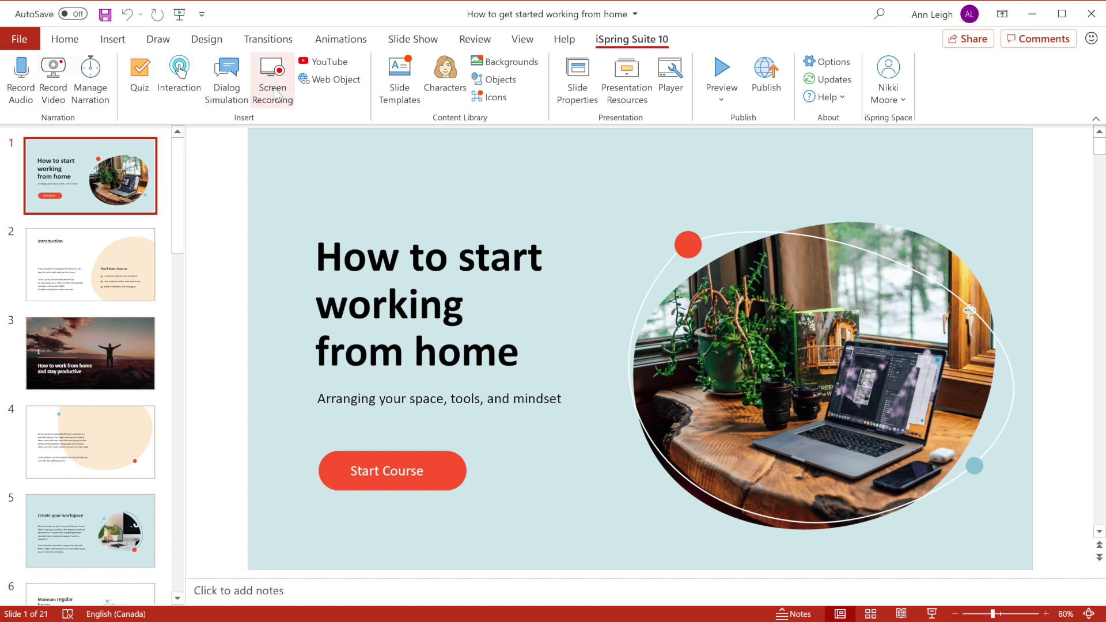
- Create a quiz on slide 12 and save it back into the course
left_click_drag(178, 144, 160, 332)
left_click(106, 387)
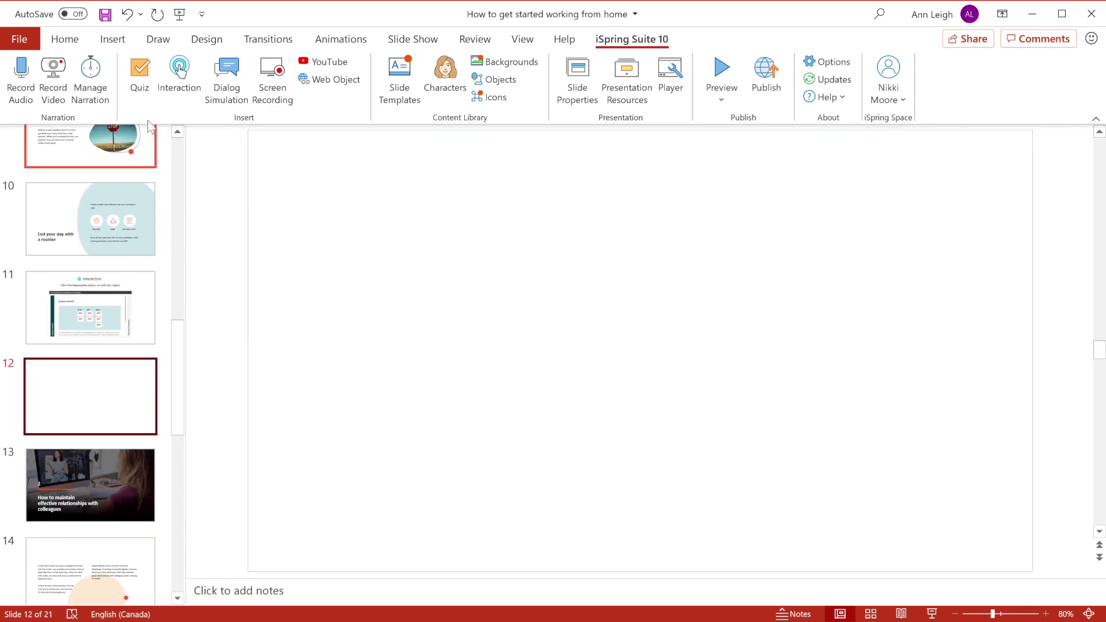
left_click(141, 71)
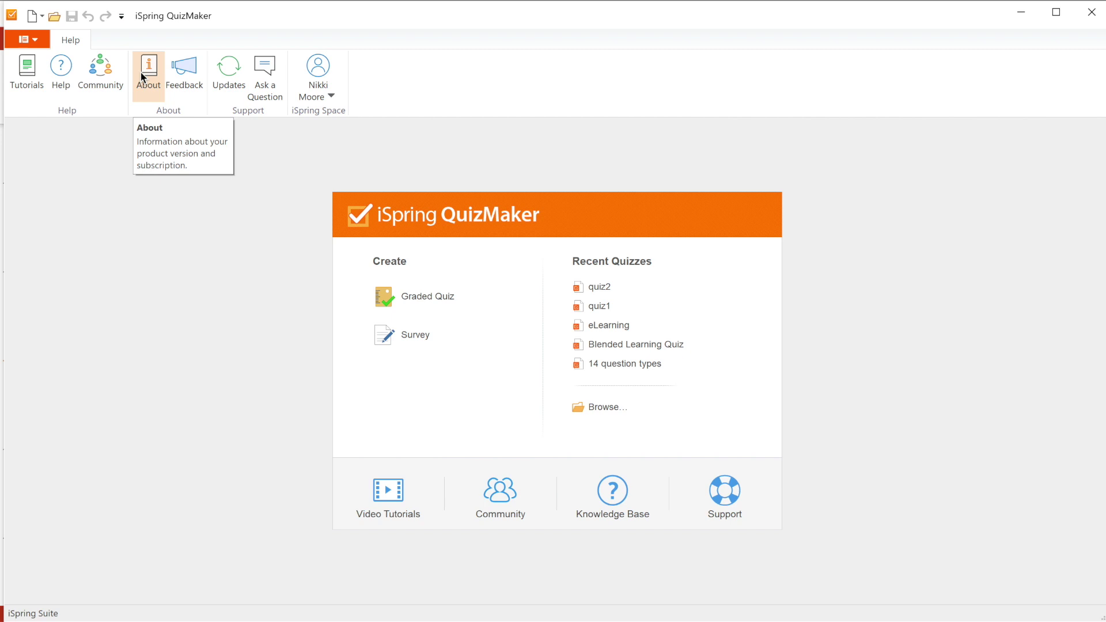
left_click(604, 308)
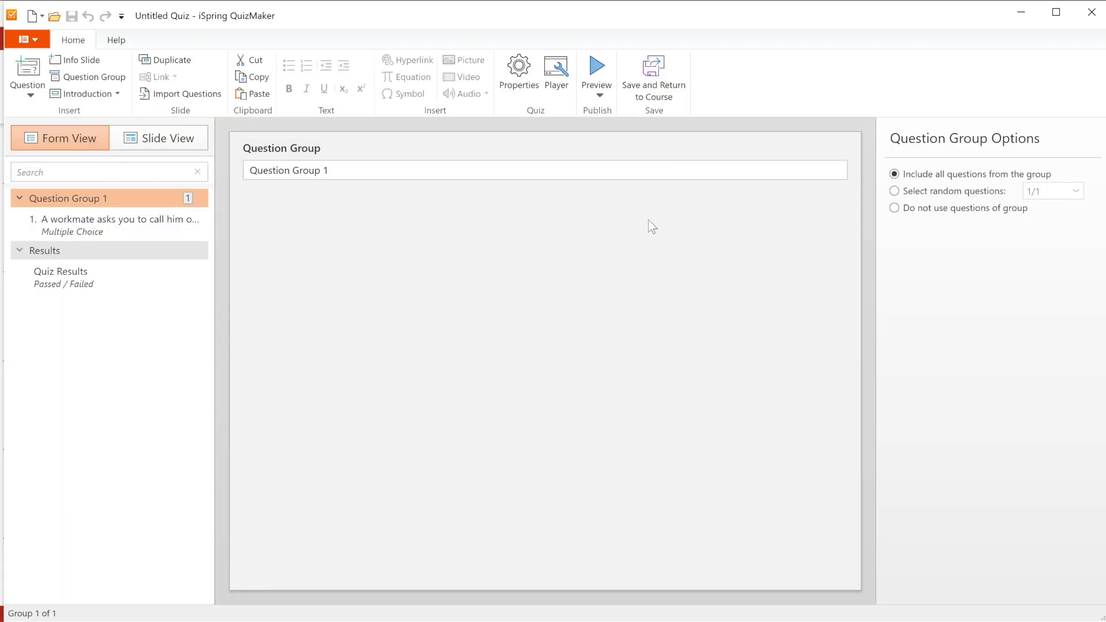
left_click(660, 83)
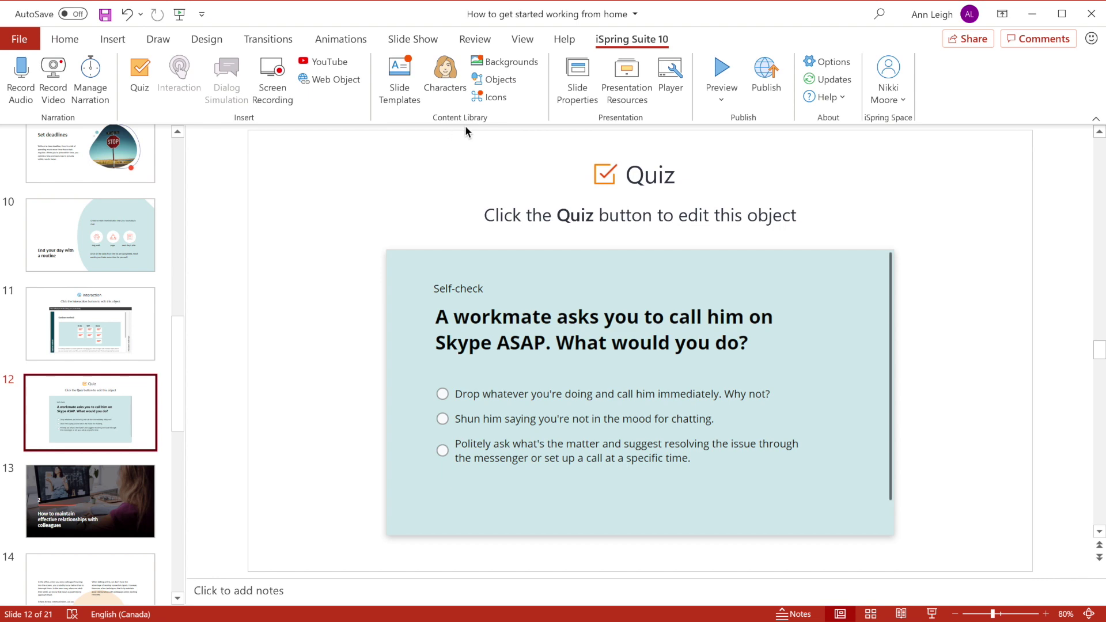
left_click(445, 76)
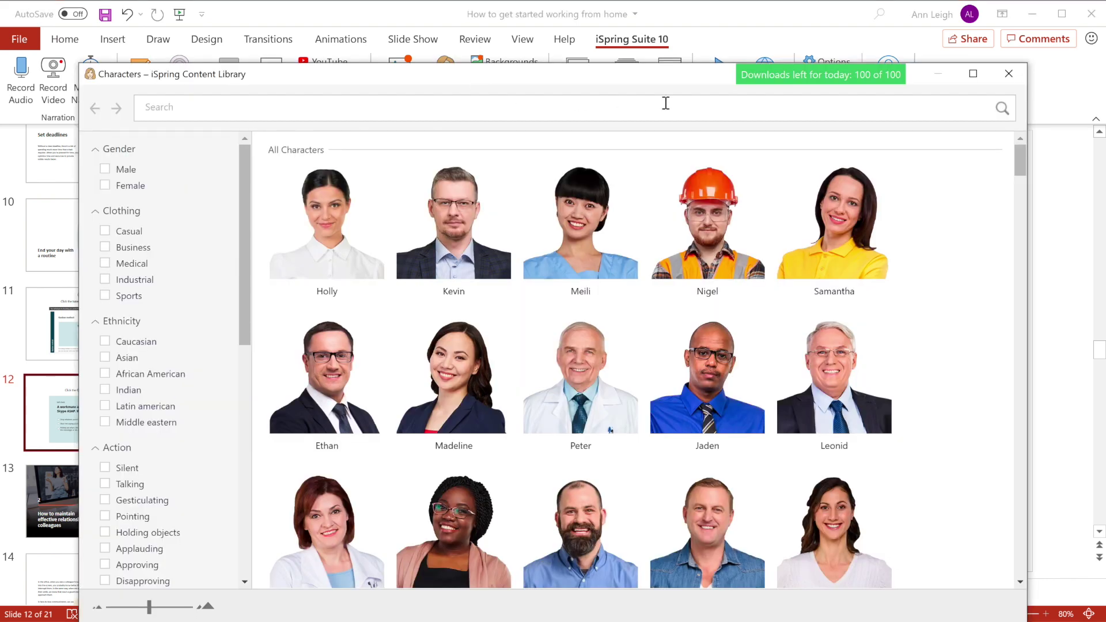
left_click(1007, 75)
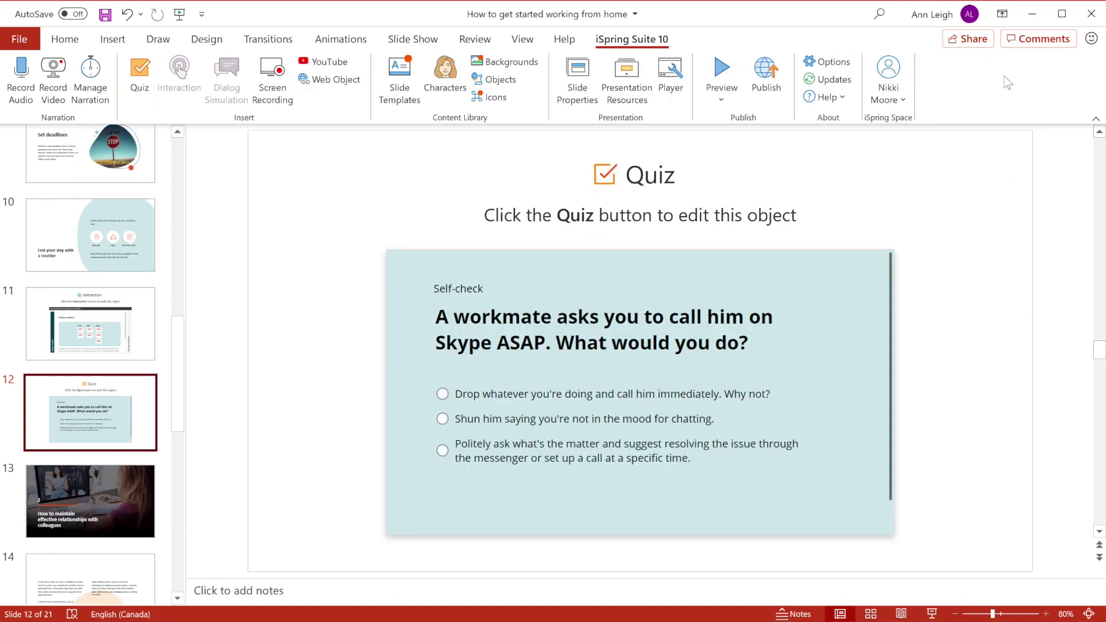
- Review the iSpring Space, iSpring Learn, LMS (Experience API) and YouTube publish options
left_click(759, 76)
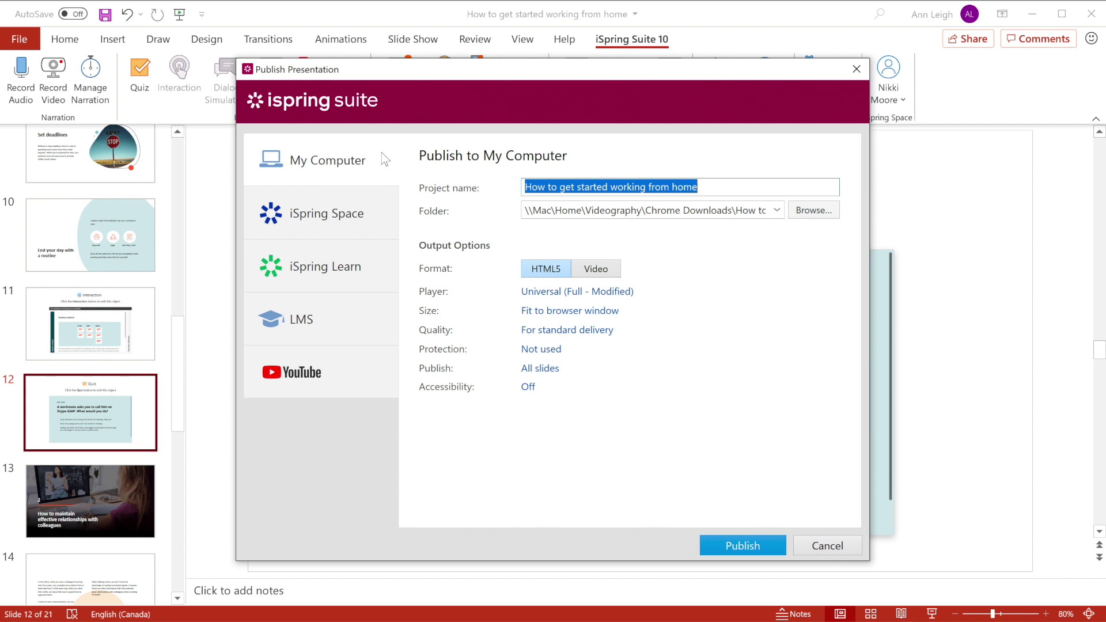
left_click(375, 215)
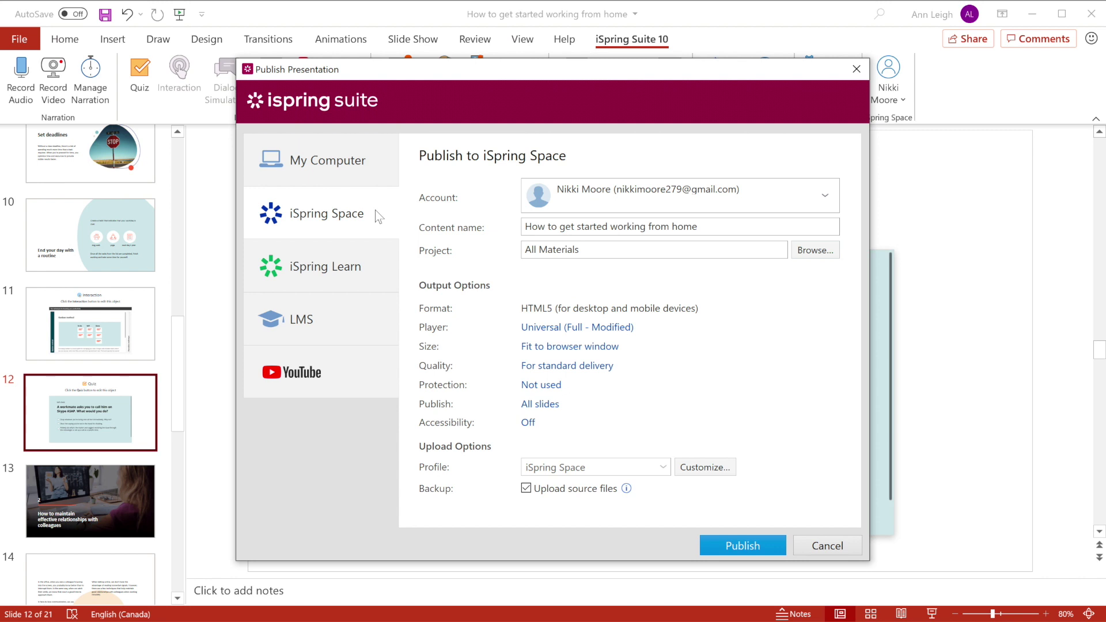
left_click(375, 266)
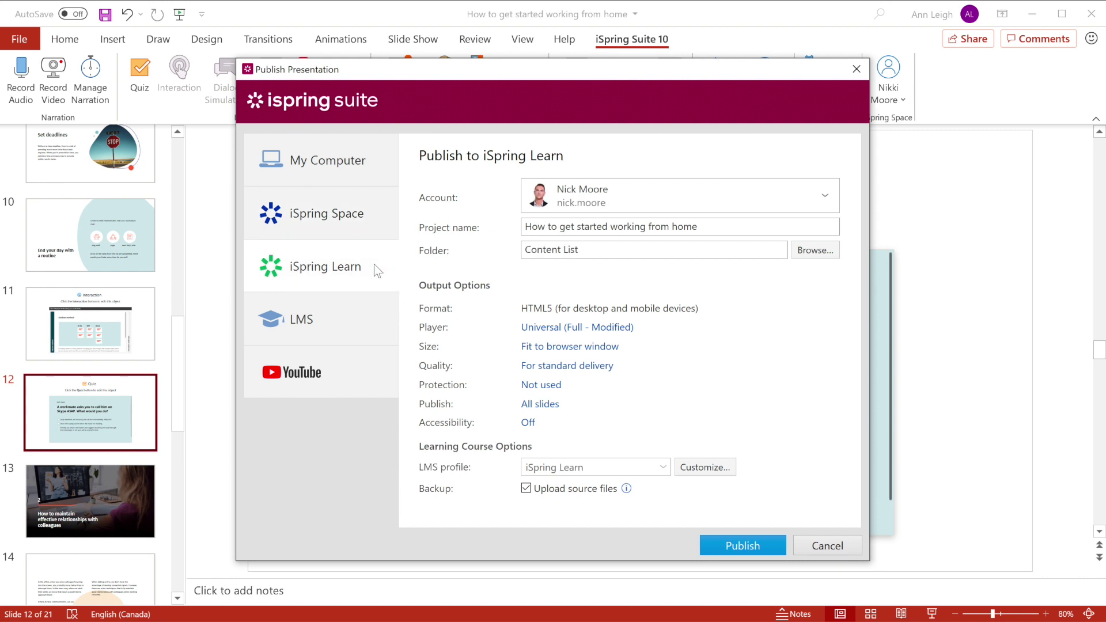
left_click(371, 317)
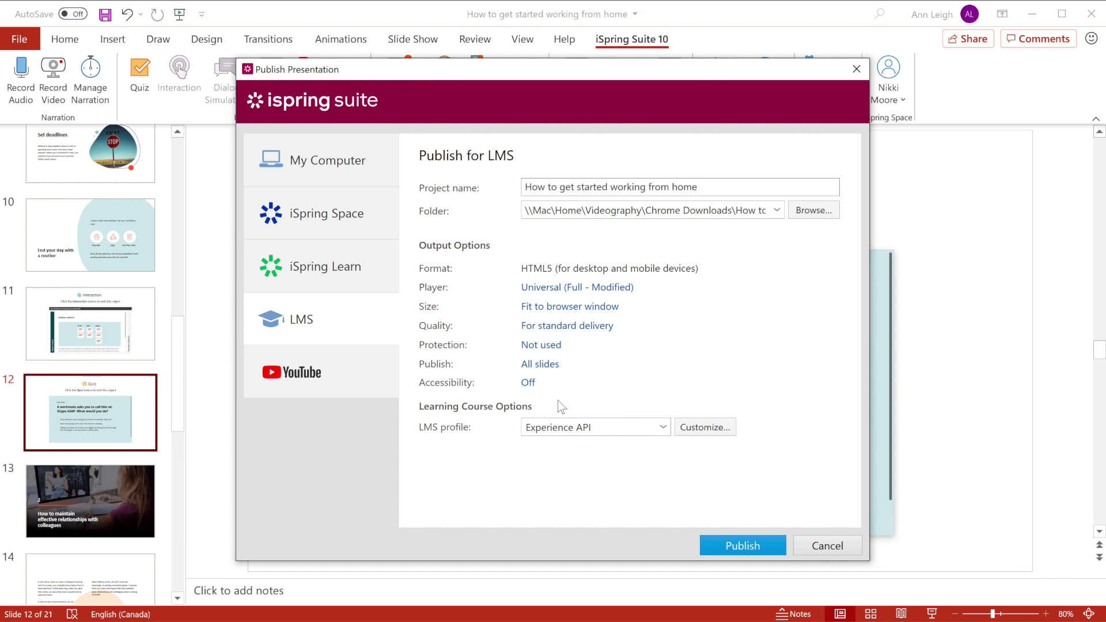
left_click(631, 429)
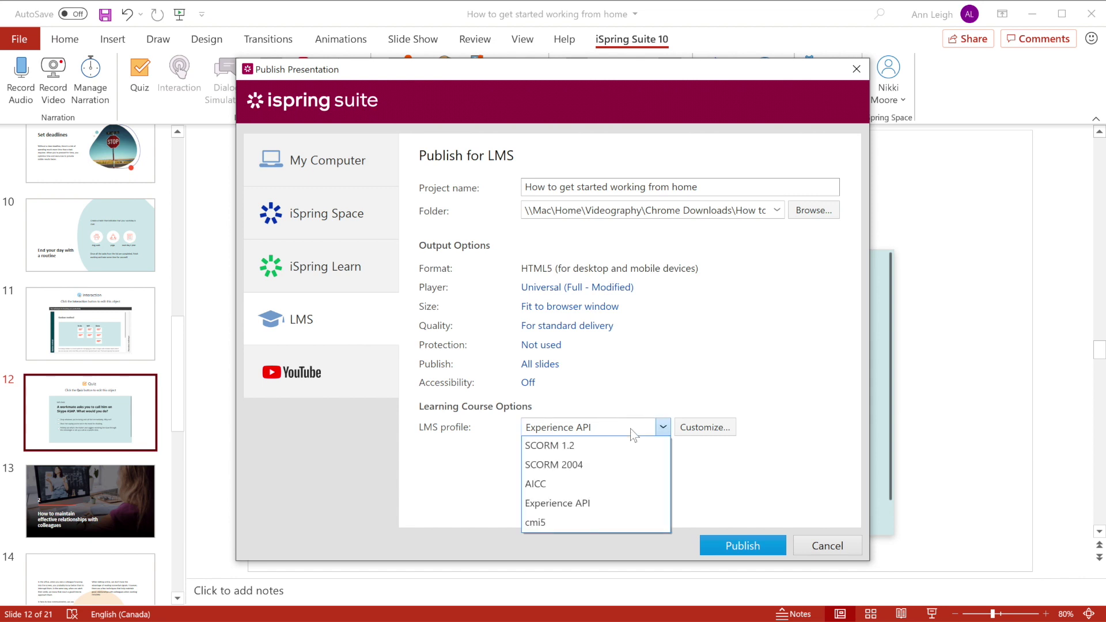
left_click(629, 428)
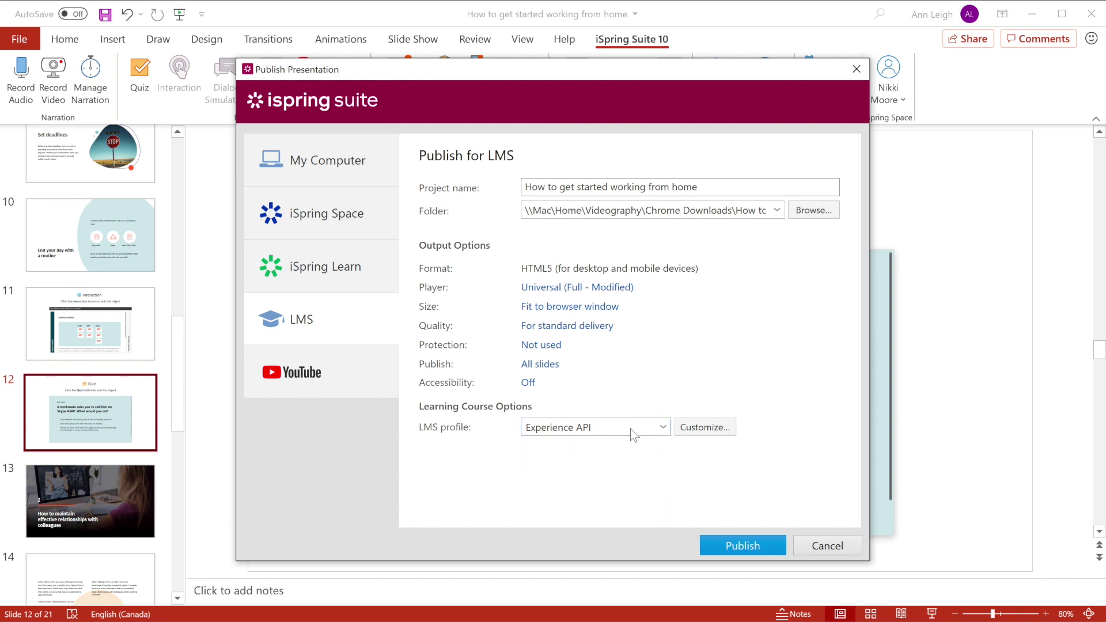
left_click(368, 380)
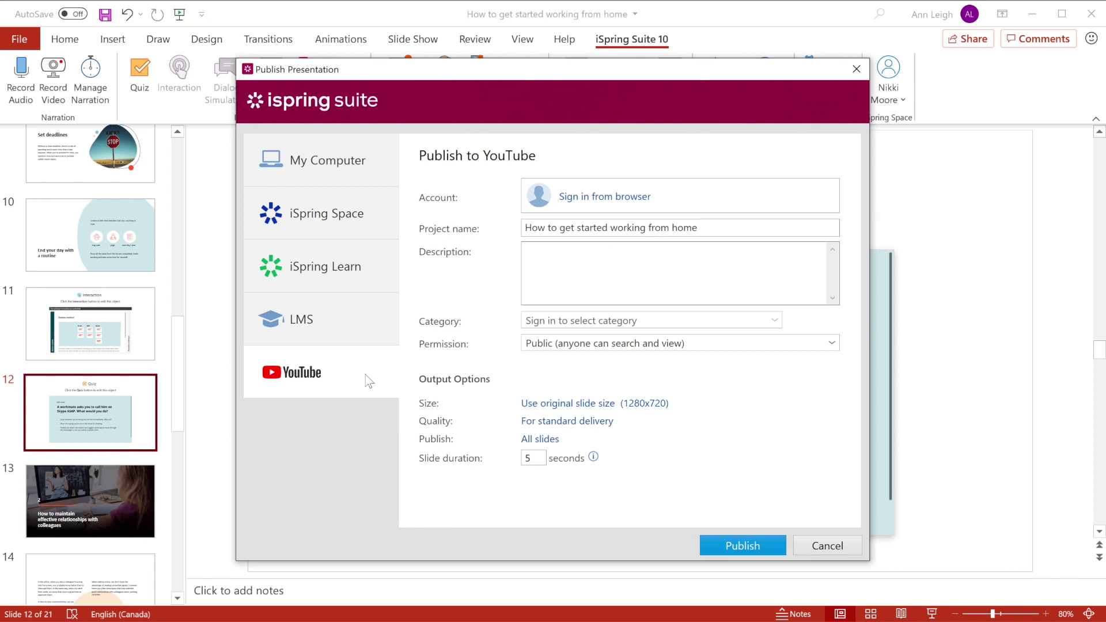
- Publish the course to the iSpring Space All Materials folder and open the uploaded content
left_click(377, 217)
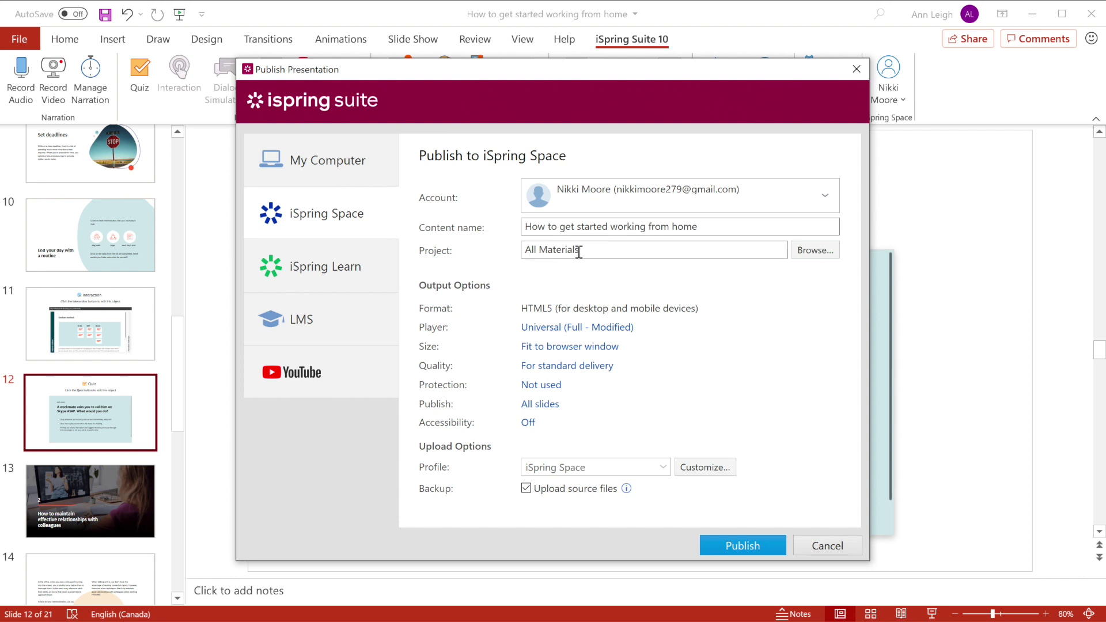
left_click(813, 253)
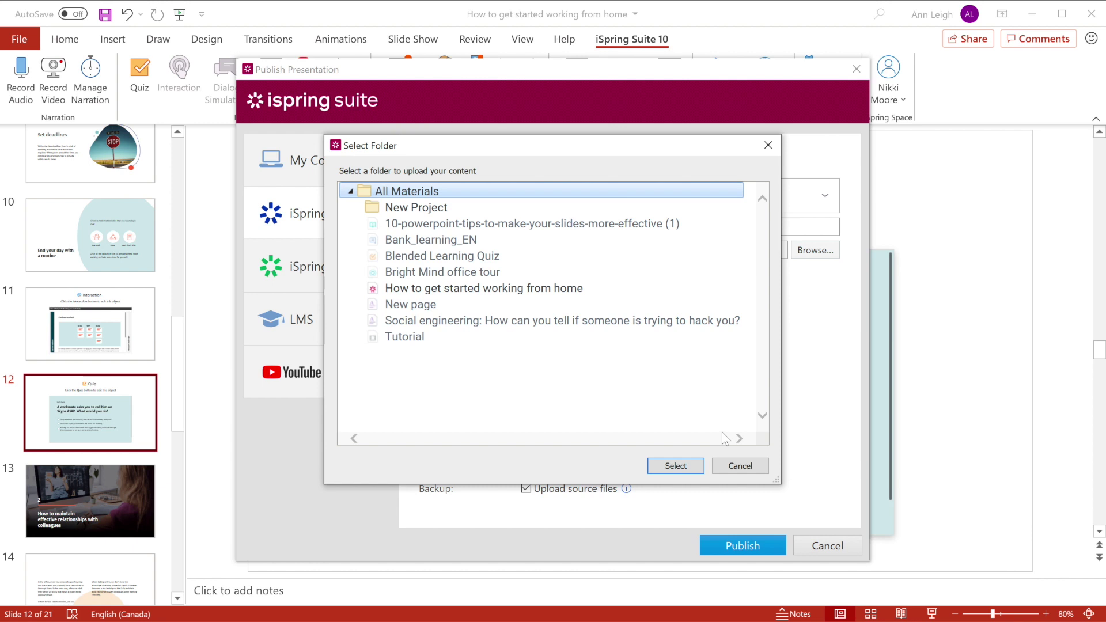
left_click(694, 465)
left_click(730, 546)
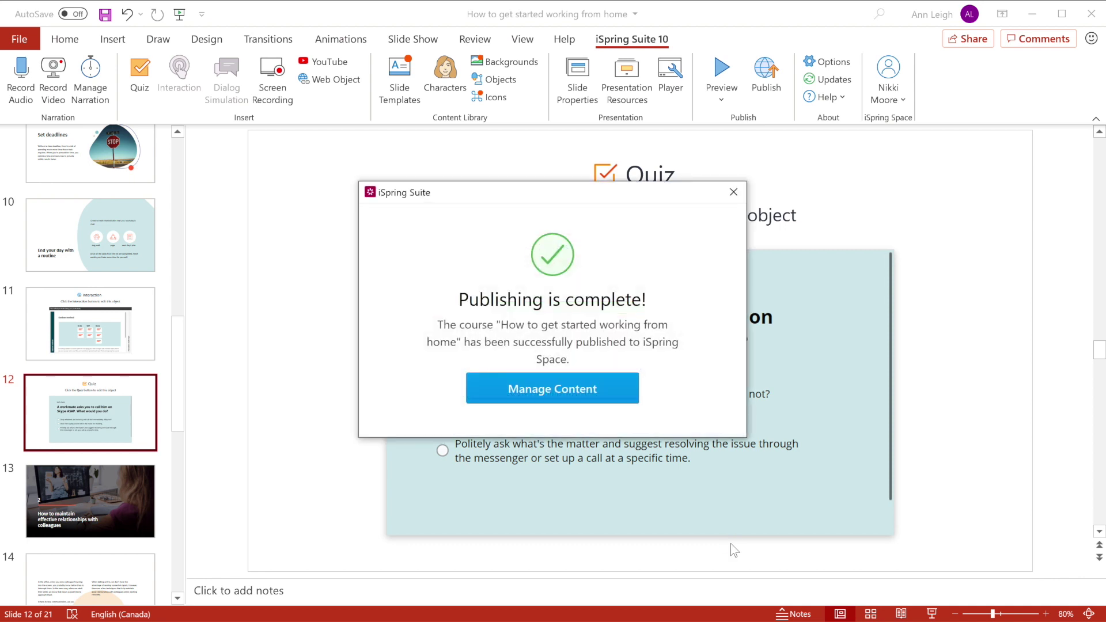
left_click(544, 384)
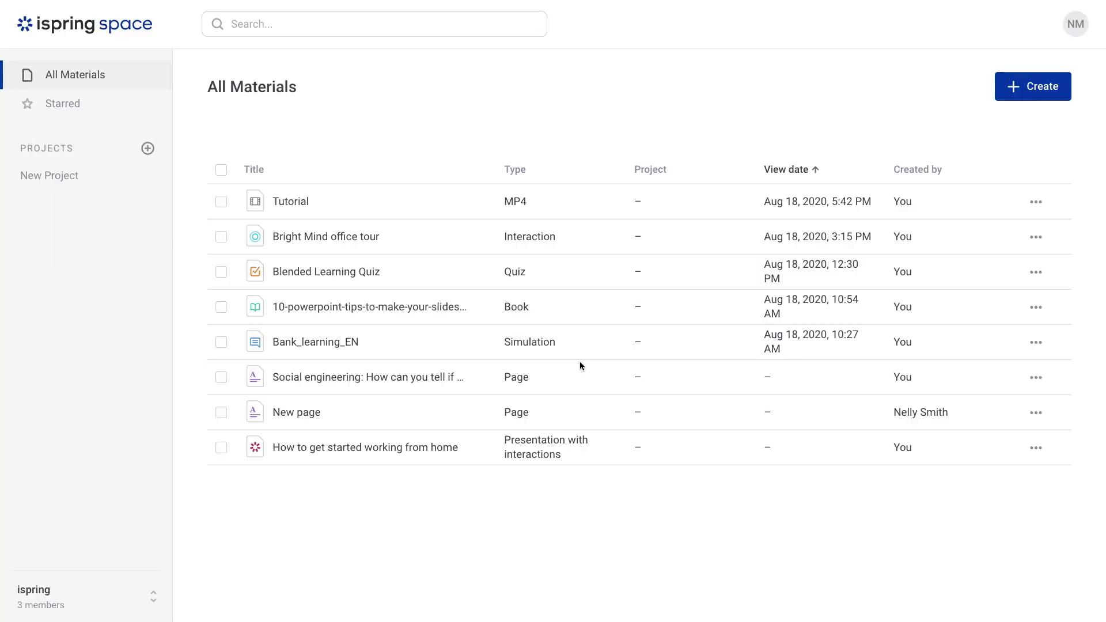
- Preview the published course in iSpring Space, advancing to slide 3
left_click(420, 449)
left_click(977, 593)
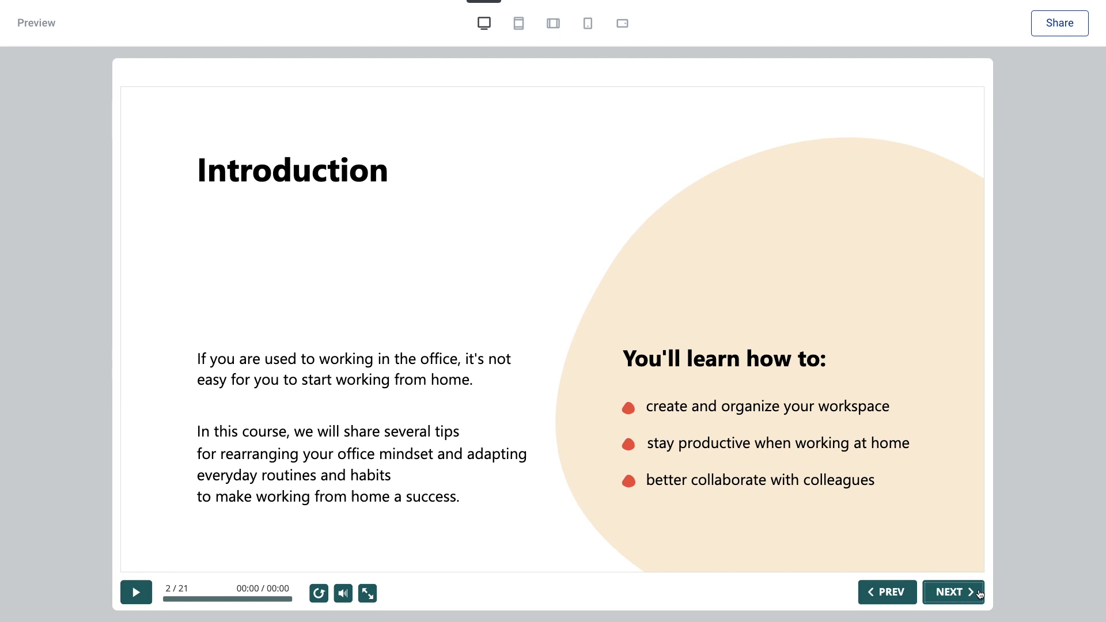
left_click(979, 593)
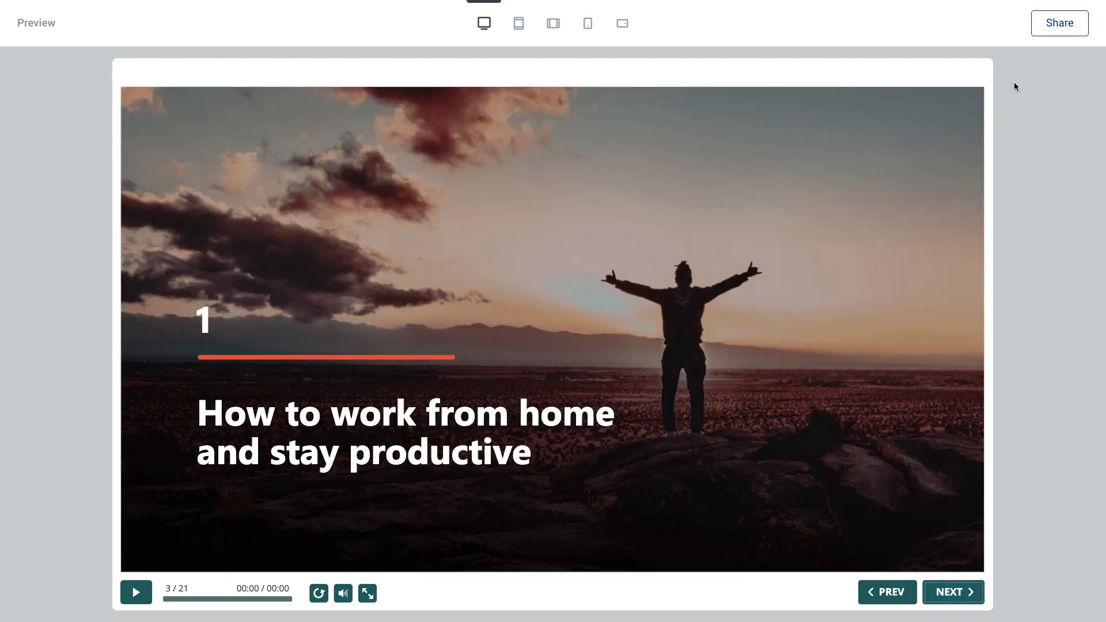
- Turn on the preview's share link and copy it
left_click(1057, 17)
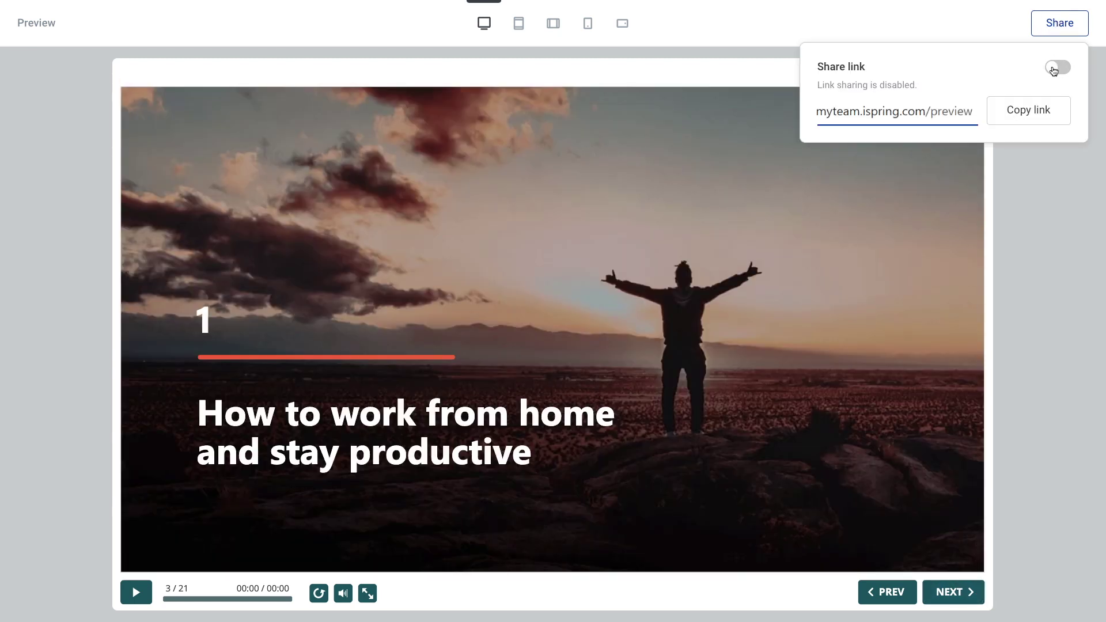
left_click(1055, 68)
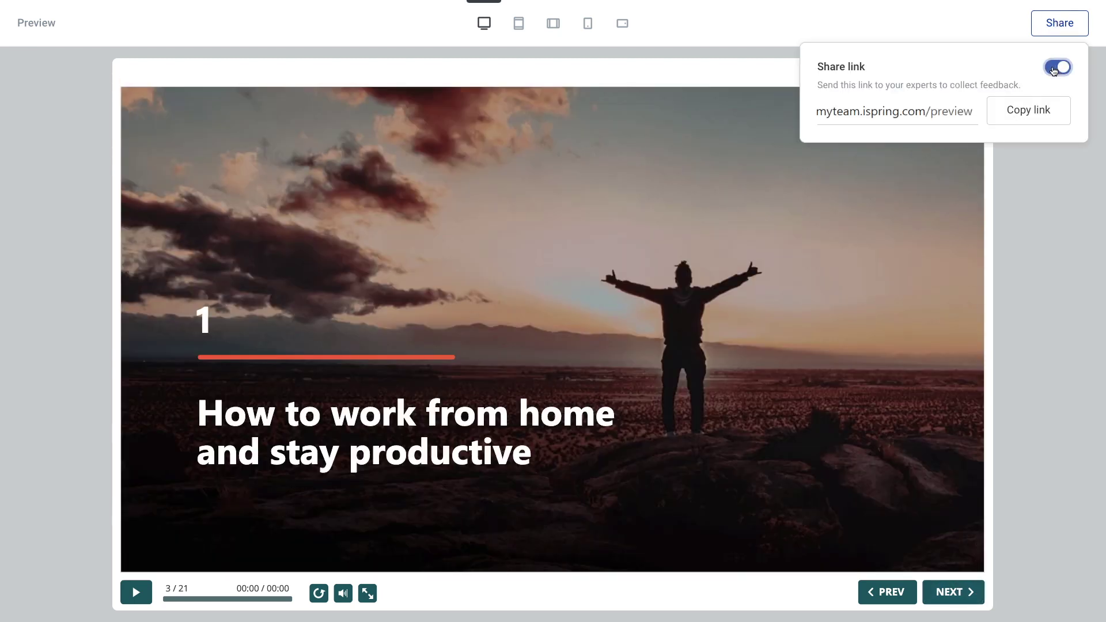
left_click(1056, 113)
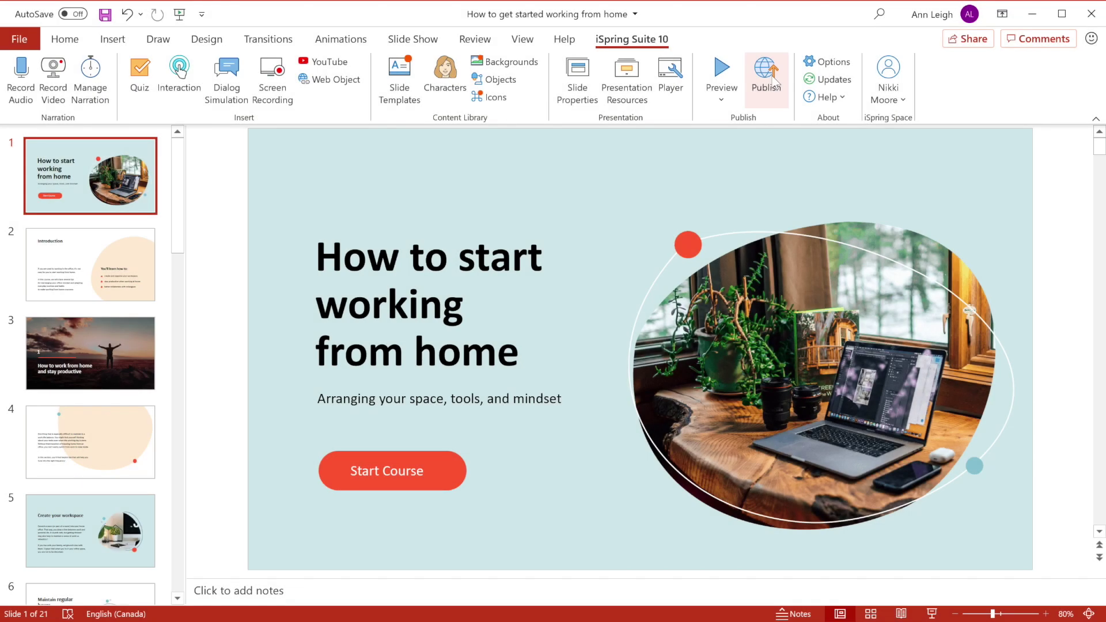
- Publish the course to My Computer as HTML5
left_click(774, 83)
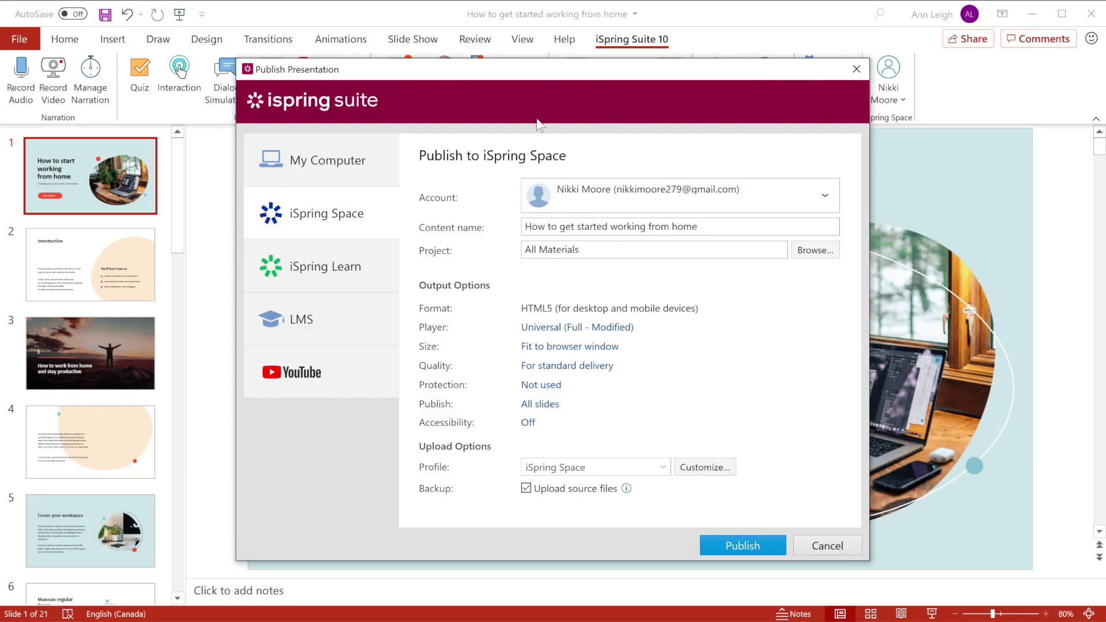
left_click(389, 157)
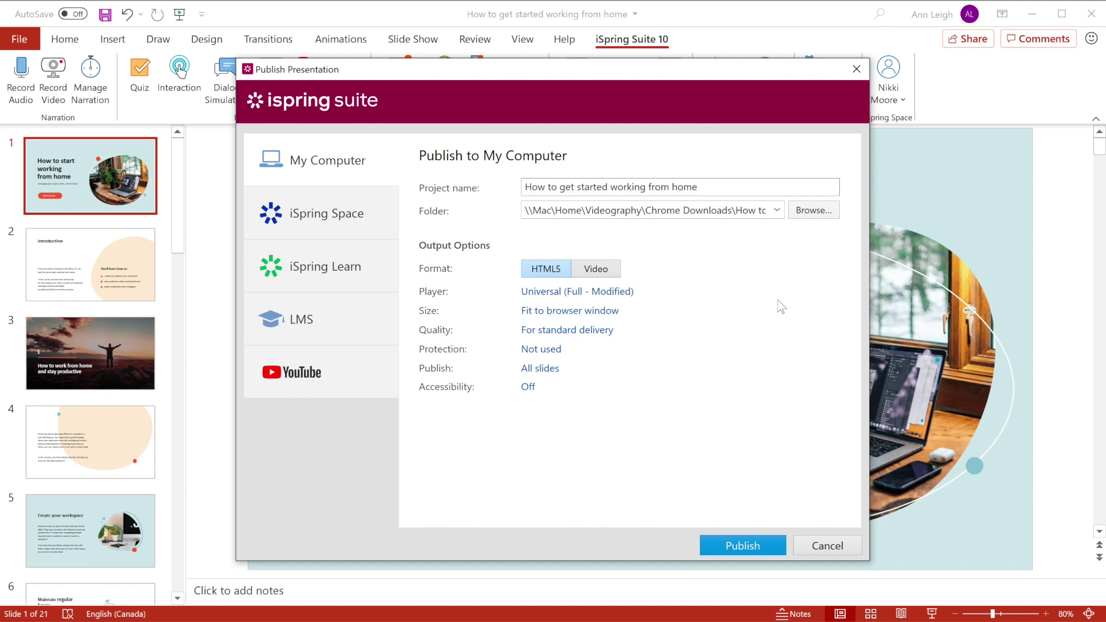
left_click(738, 537)
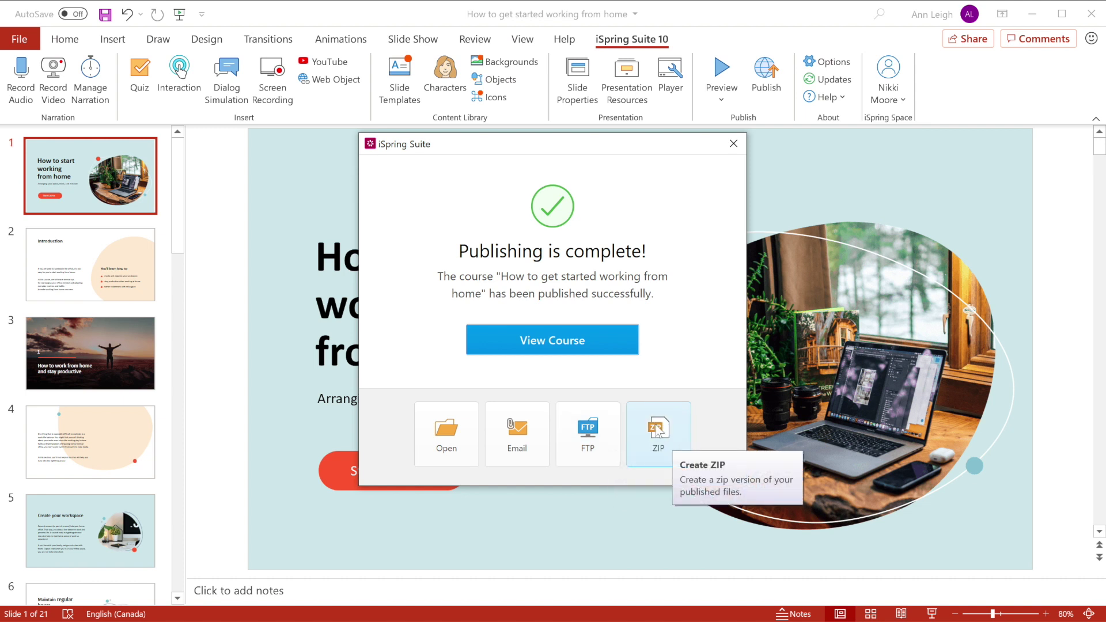
- View the published course in the browser, advancing to the How to work from home slide
left_click(549, 341)
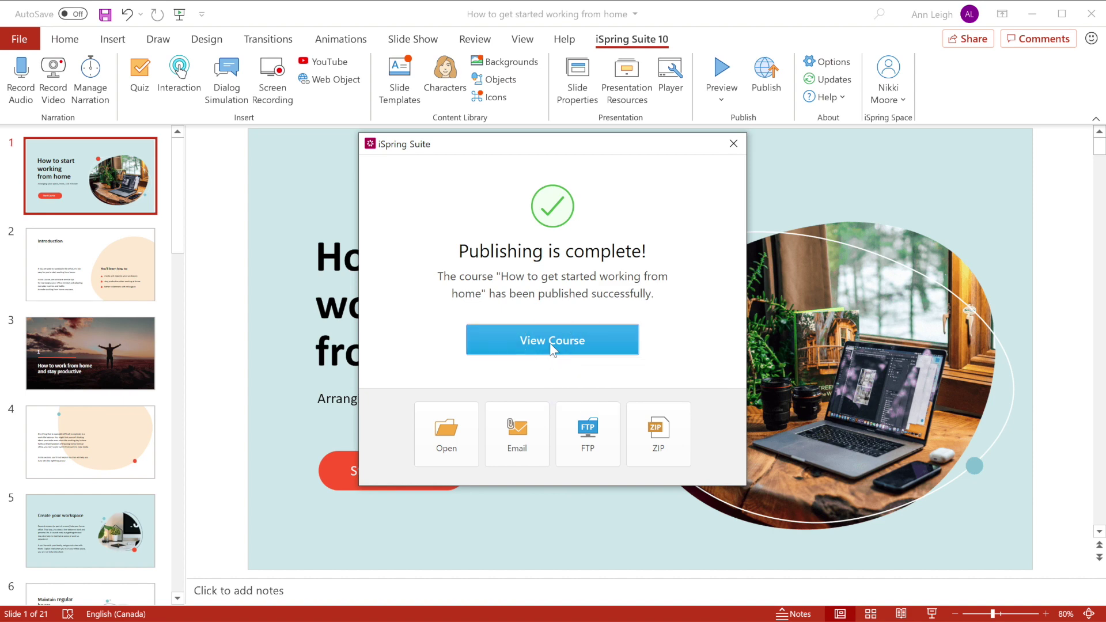
left_click(857, 565)
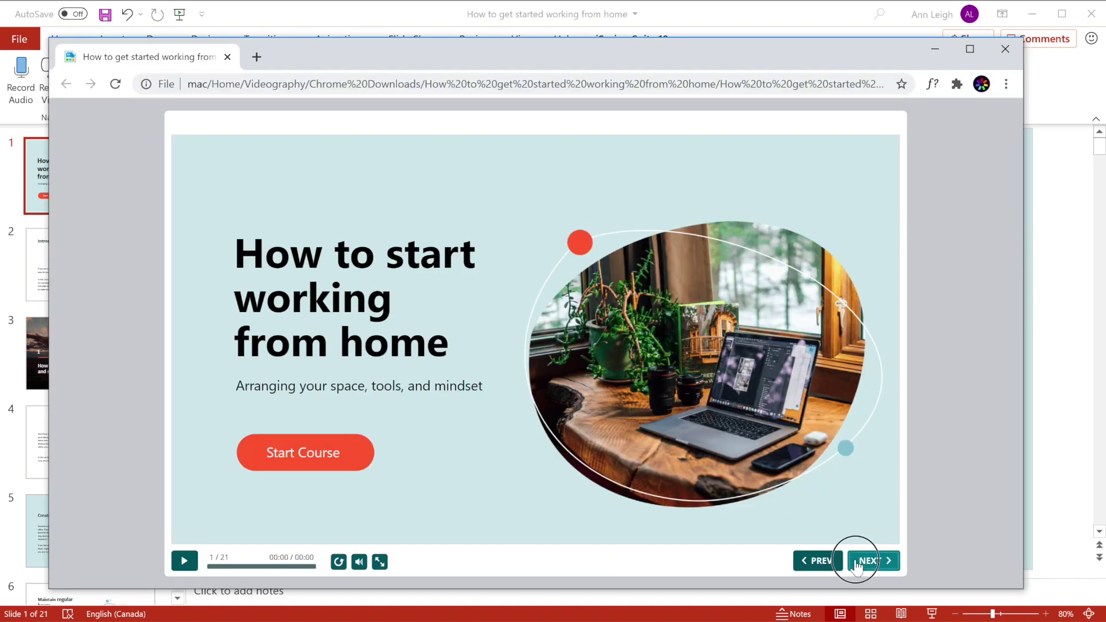
left_click(856, 564)
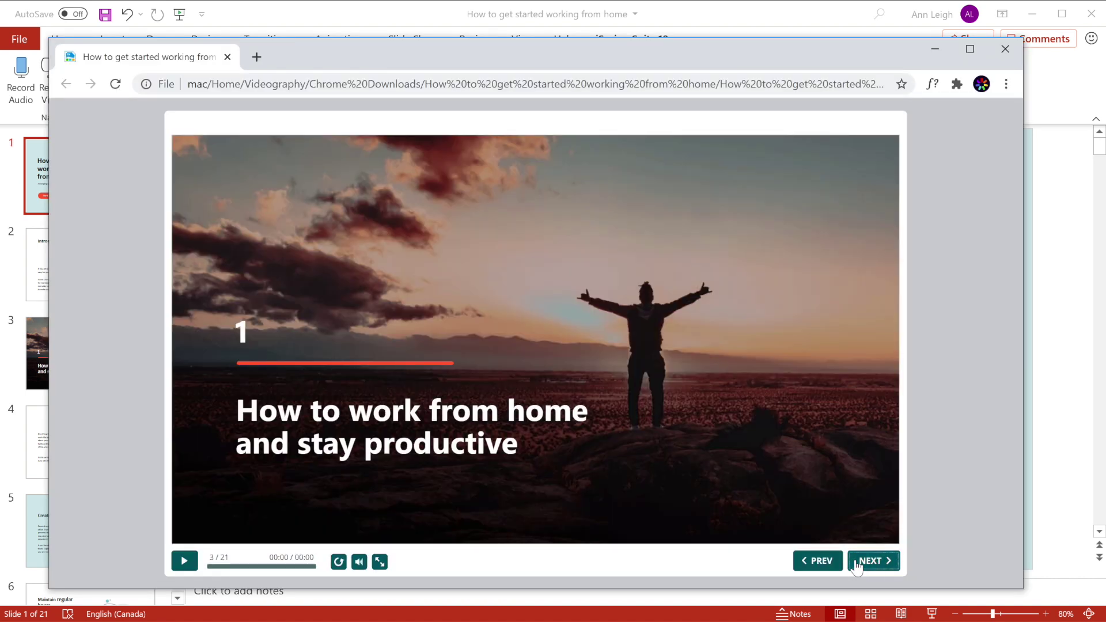